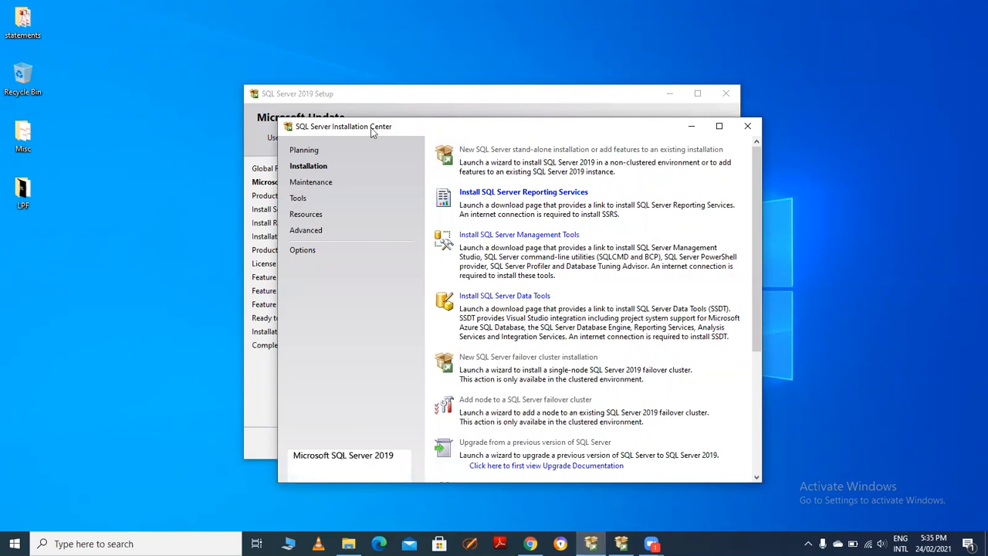
Step: Look over the Installation Center's Planning and Installation pages, and bring the SQL Server 2019 Setup wizard forward
{"action": "left_click", "coordinate": [304, 150]}
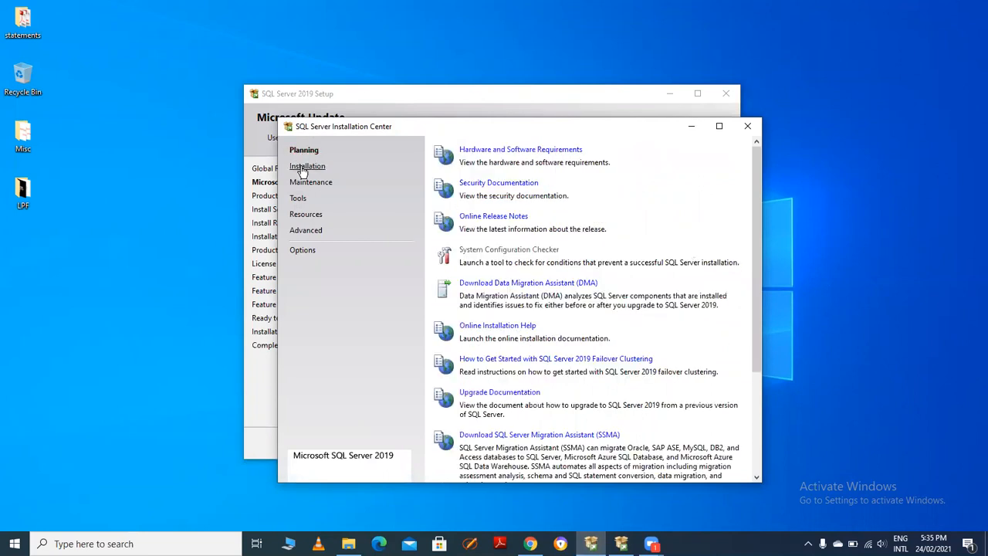
{"action": "left_click", "coordinate": [301, 166]}
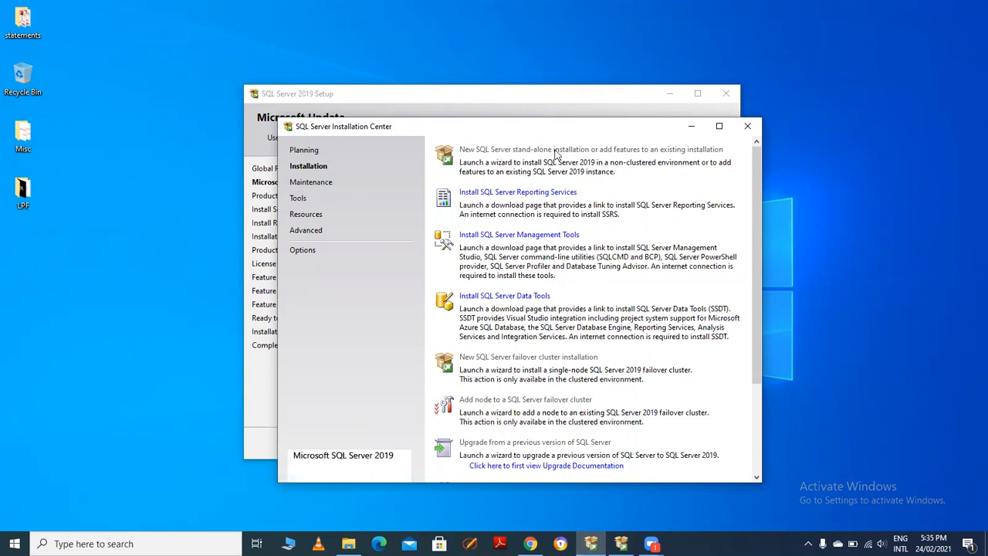
{"action": "key", "text": "alt+Tab"}
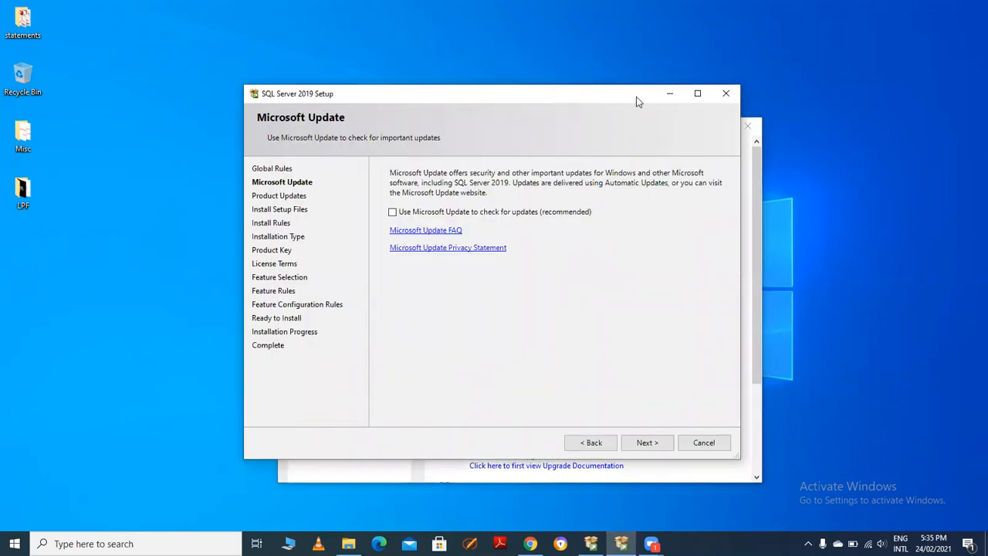
{"action": "left_click_drag", "start_coordinate": [636, 97], "coordinate": [625, 255]}
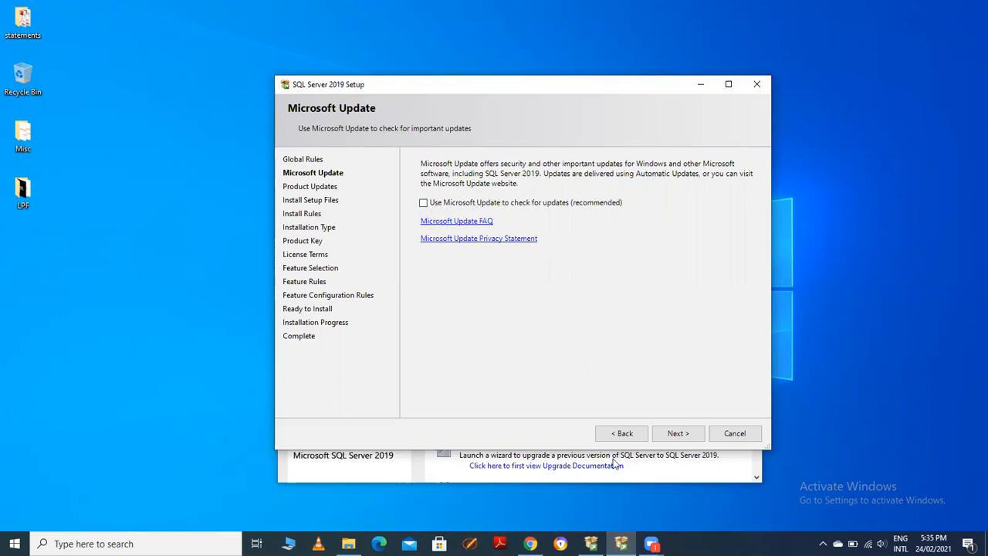
Step: Advance setup without enabling the Microsoft Update check, and proceed with a new installation of SQL Server 2019
{"action": "left_click", "coordinate": [672, 437]}
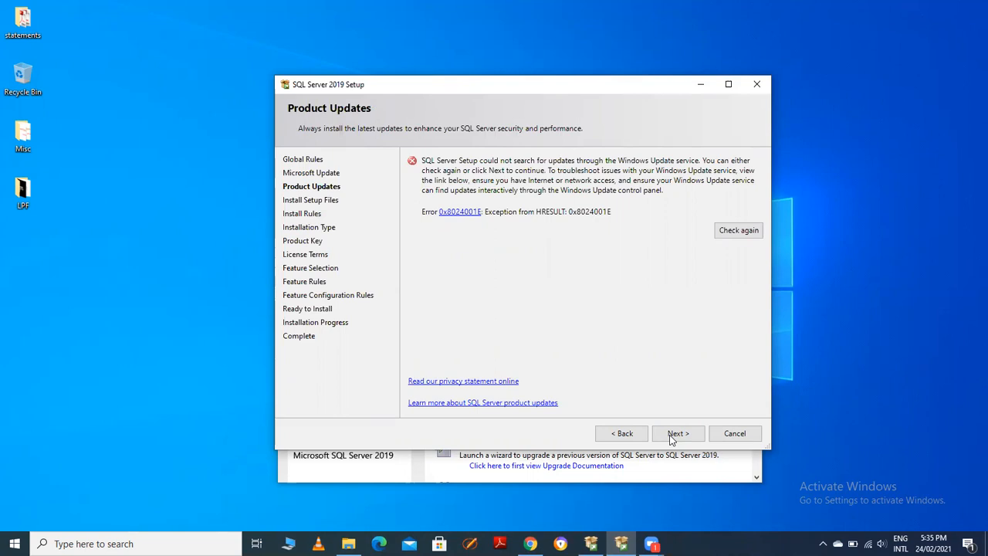
{"action": "left_click", "coordinate": [671, 435]}
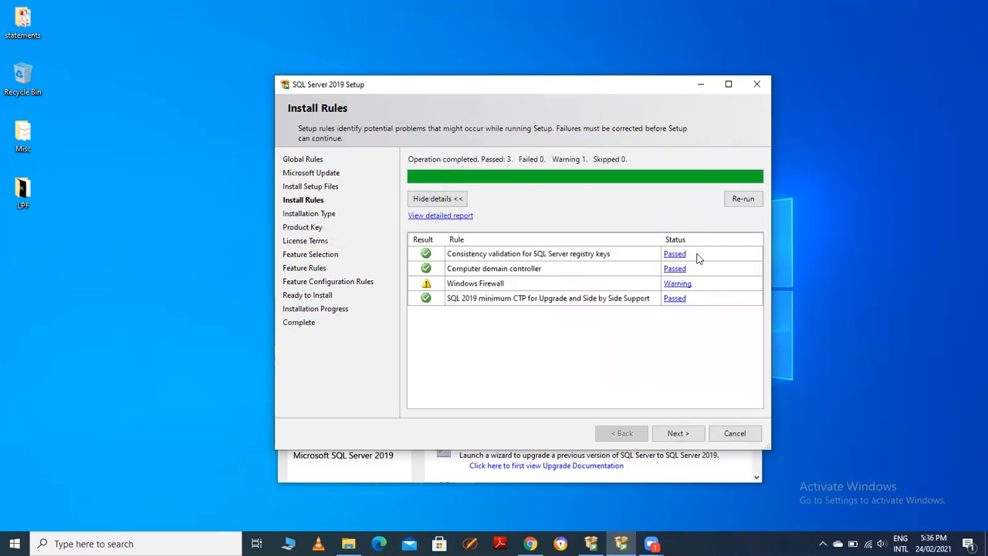
{"action": "left_click", "coordinate": [687, 435]}
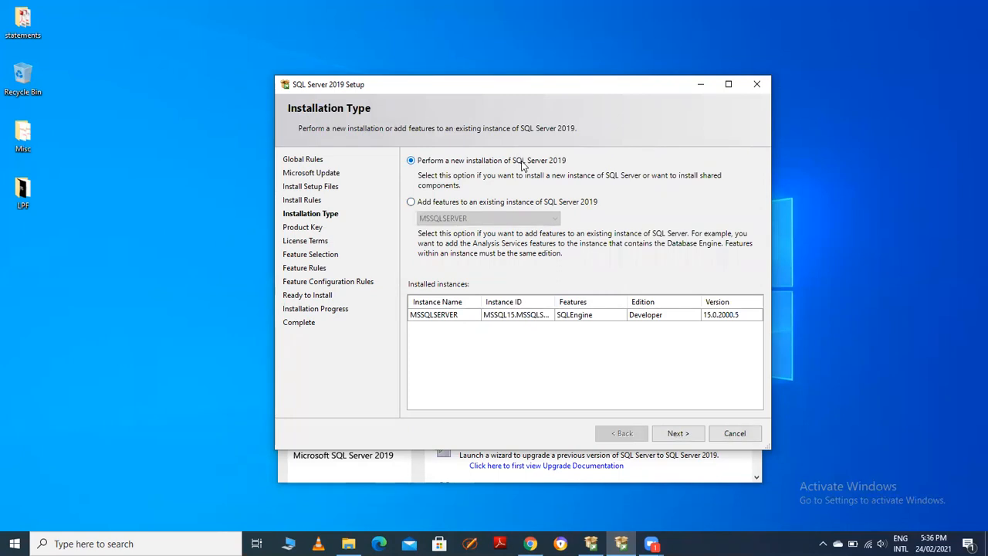
{"action": "left_click", "coordinate": [677, 433]}
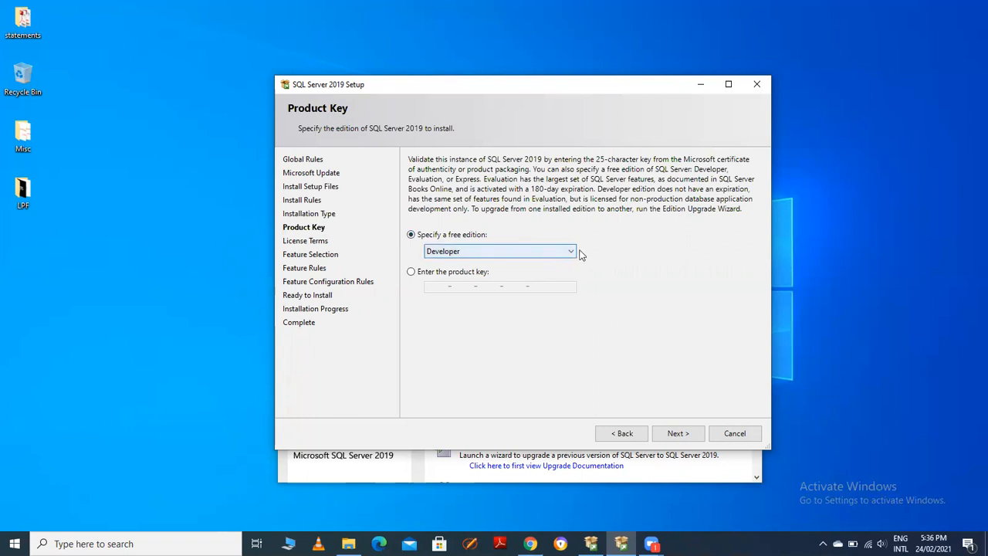
Step: Keep the free Developer edition and accept the license terms to reach feature selection
{"action": "left_click", "coordinate": [677, 434]}
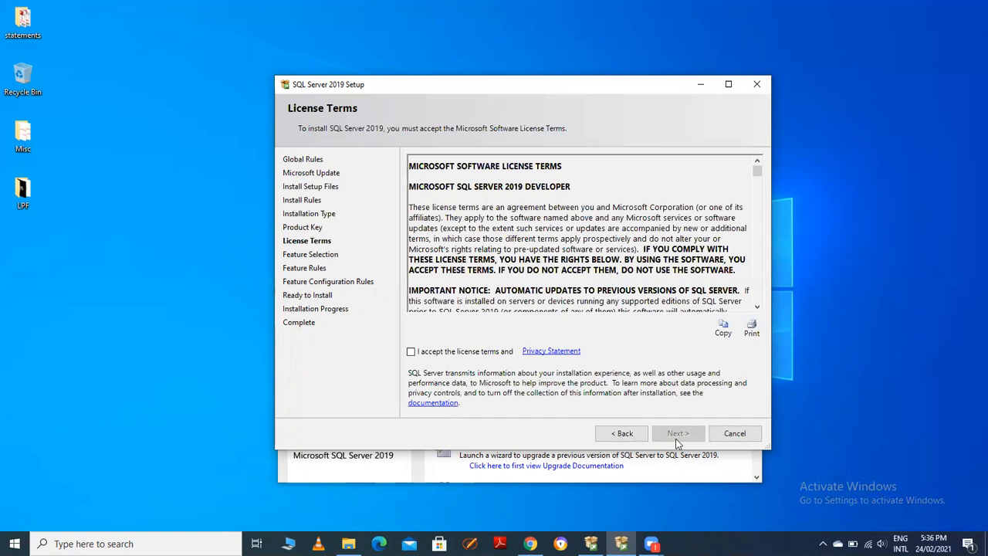
{"action": "left_click", "coordinate": [414, 352]}
{"action": "left_click", "coordinate": [678, 433]}
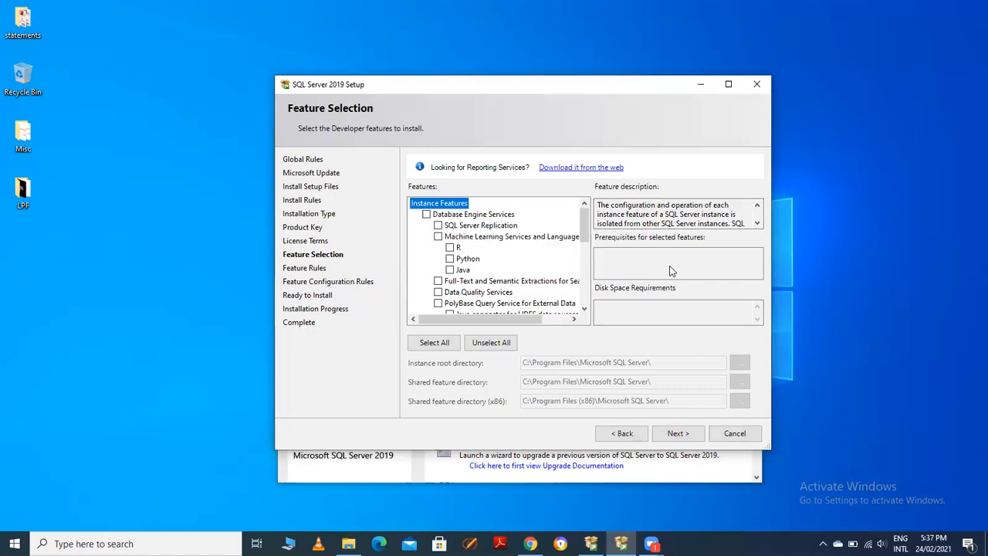
Step: Try to continue the setup with all features selected, and clear the whole feature selection
{"action": "left_click", "coordinate": [451, 343]}
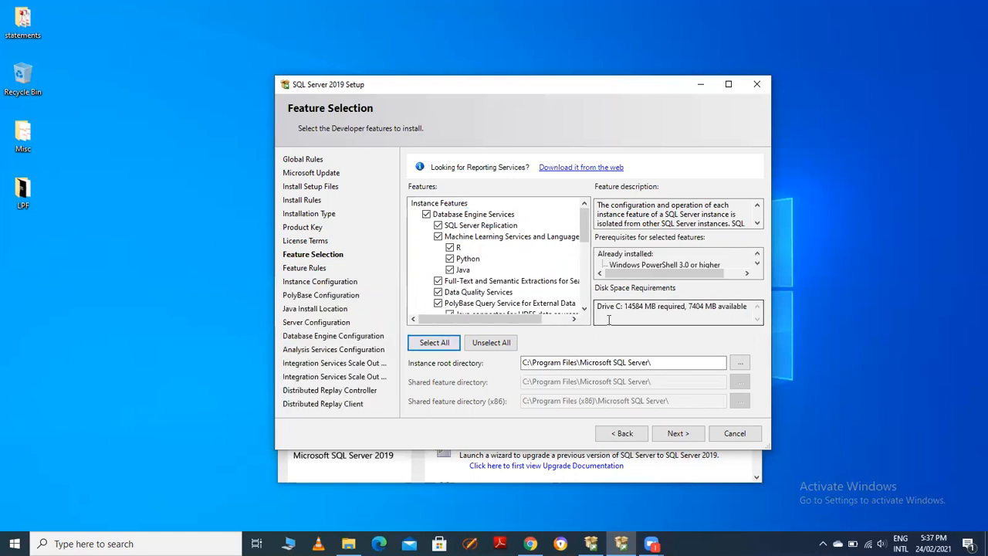
{"action": "left_click", "coordinate": [677, 433]}
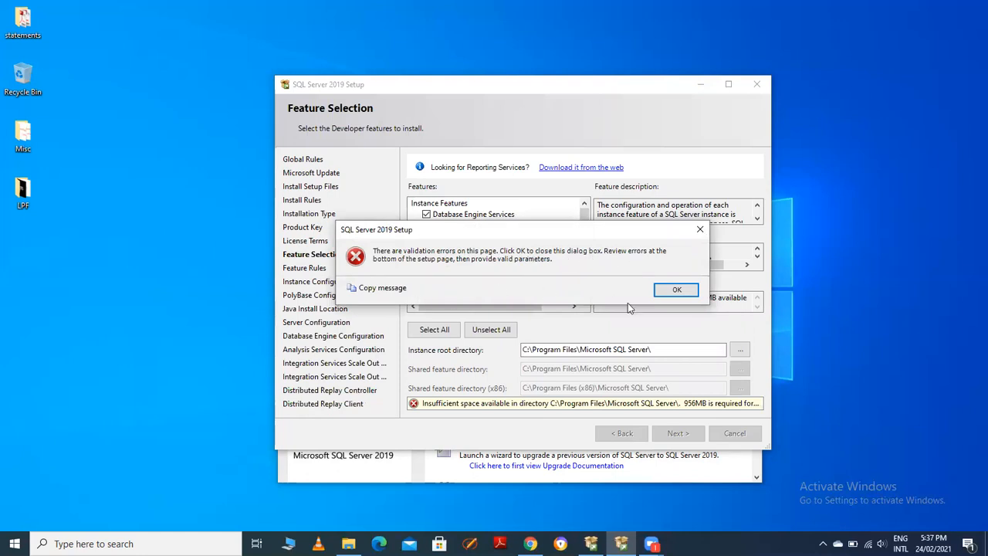
{"action": "left_click", "coordinate": [675, 290]}
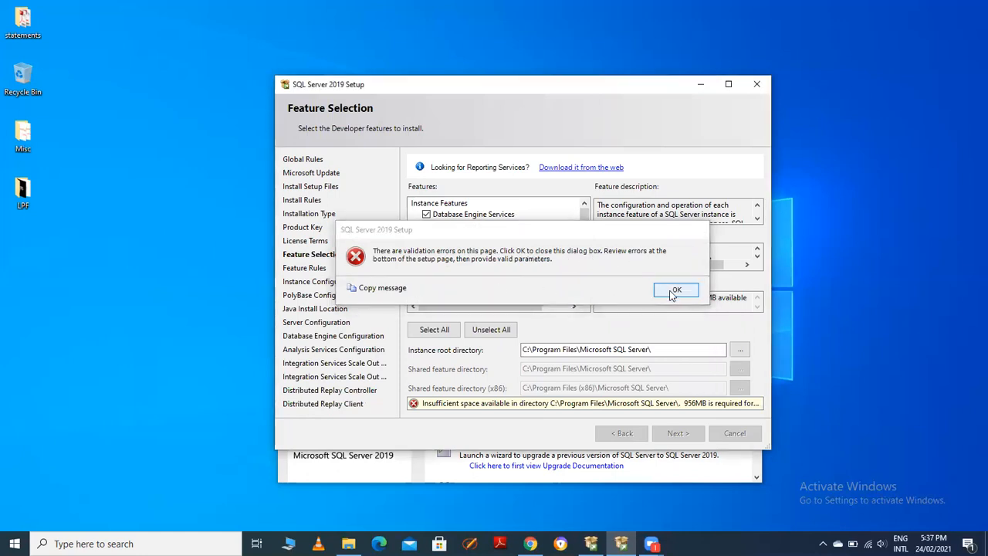
{"action": "left_click", "coordinate": [478, 332]}
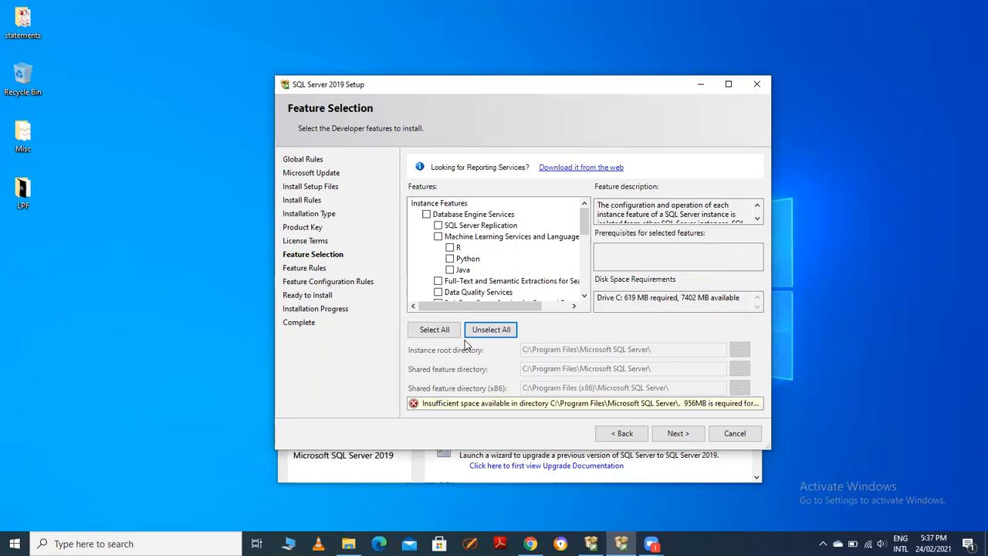
Step: Select the Database Engine Services, SQL Server Replication and Data Quality Services features, and continue to instance configuration
{"action": "left_click", "coordinate": [427, 214]}
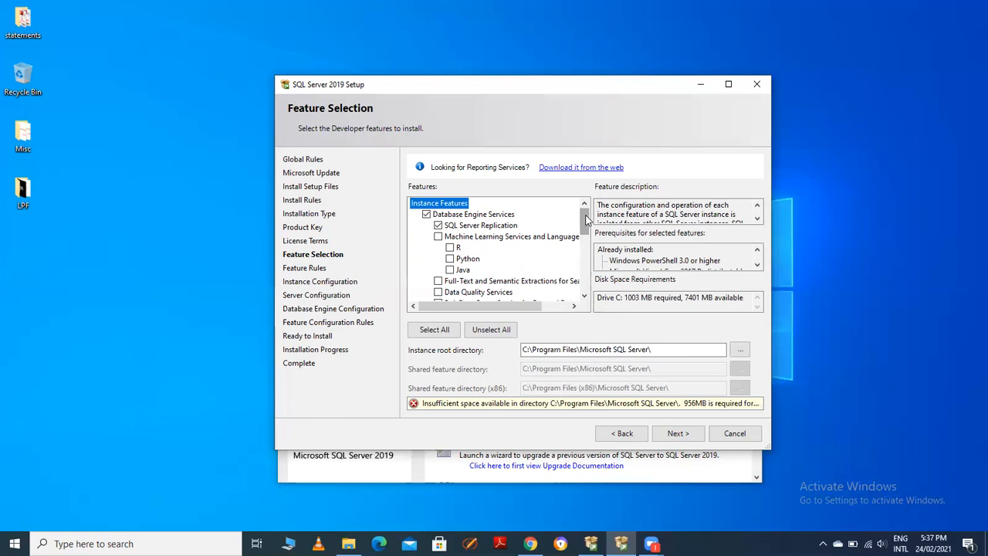
{"action": "left_click_drag", "start_coordinate": [586, 220], "coordinate": [594, 246]}
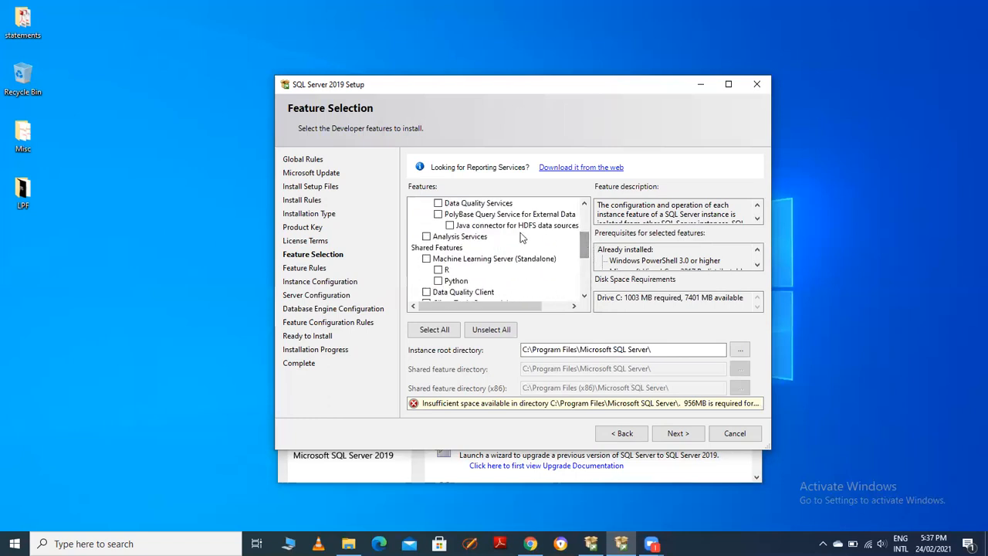
{"action": "left_click", "coordinate": [438, 203]}
{"action": "left_click_drag", "start_coordinate": [583, 244], "coordinate": [590, 280]}
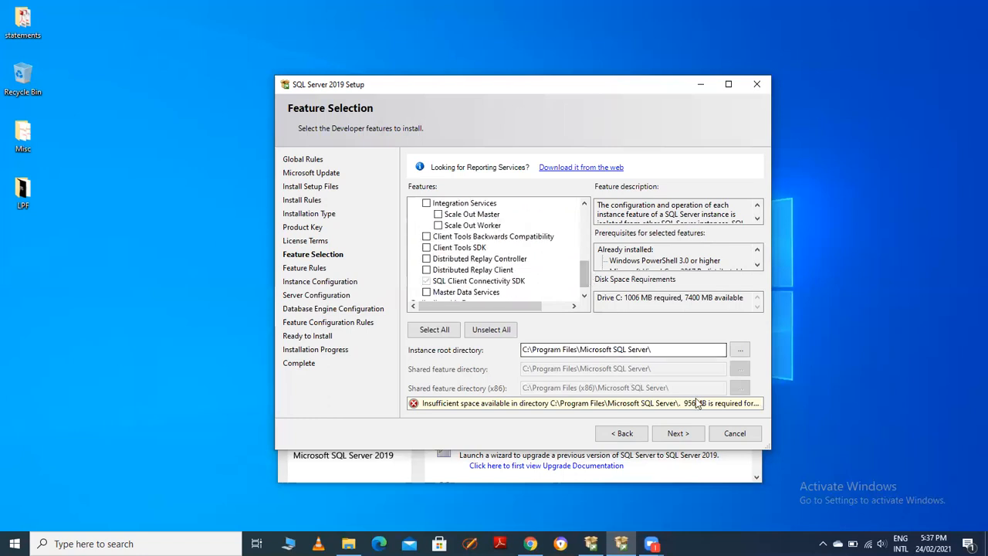
{"action": "left_click", "coordinate": [678, 434]}
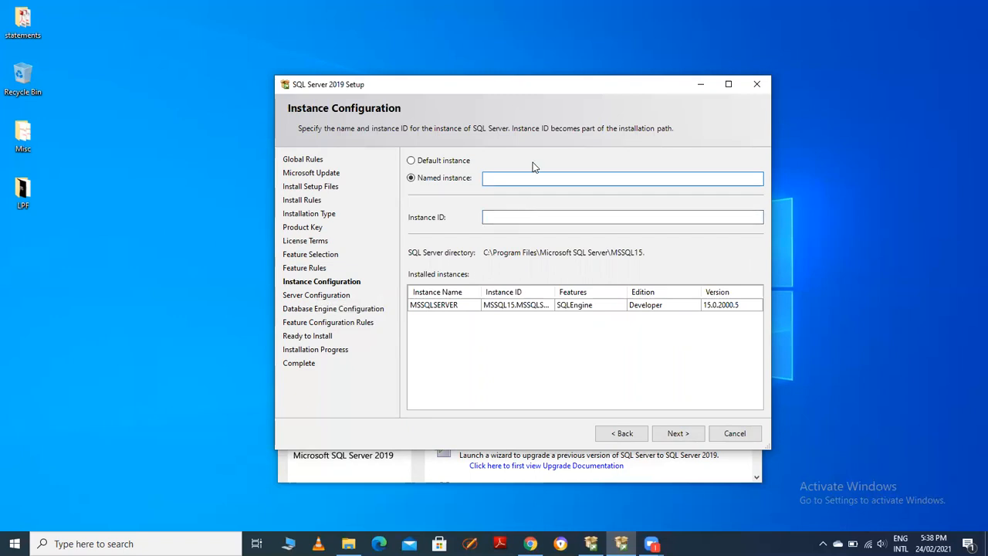
Step: Choose the default instance and try to continue with its predefined instance ID
{"action": "left_click", "coordinate": [411, 160]}
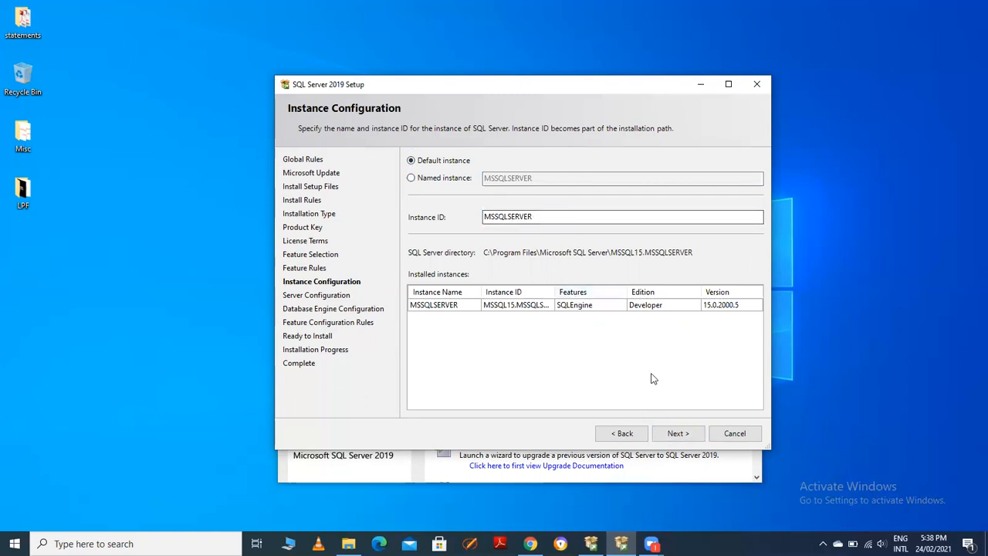
{"action": "left_click", "coordinate": [677, 434]}
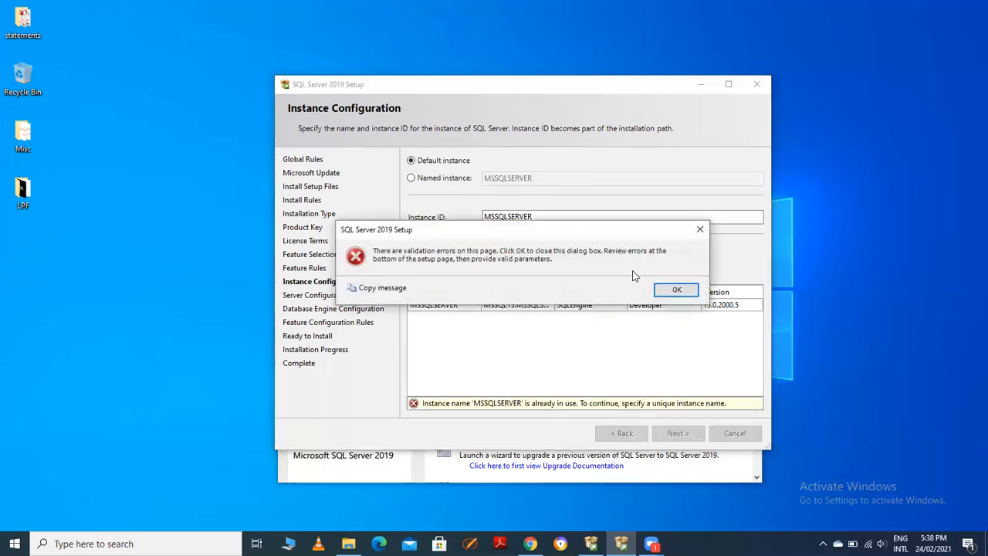
{"action": "left_click", "coordinate": [691, 289]}
{"action": "left_click", "coordinate": [688, 433]}
{"action": "left_click", "coordinate": [680, 290]}
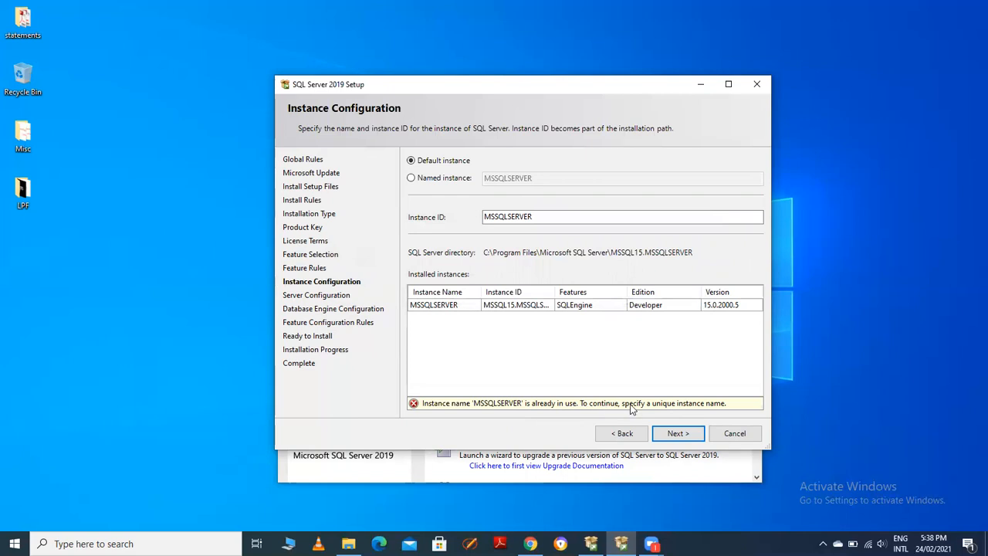
Step: Set the instance ID to "SQL Server 2019" and try to continue
{"action": "left_click", "coordinate": [550, 222]}
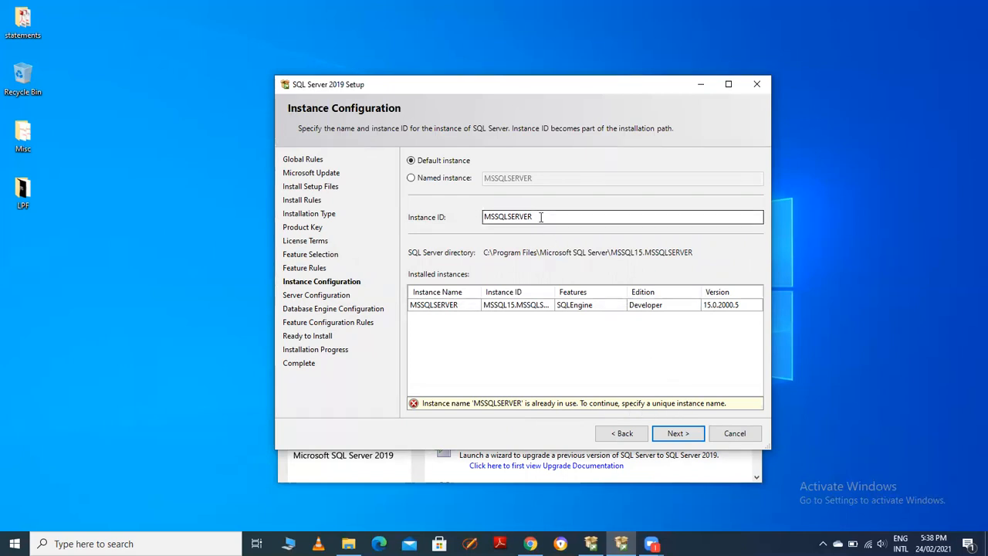
{"action": "left_click_drag", "start_coordinate": [545, 220], "coordinate": [442, 219]}
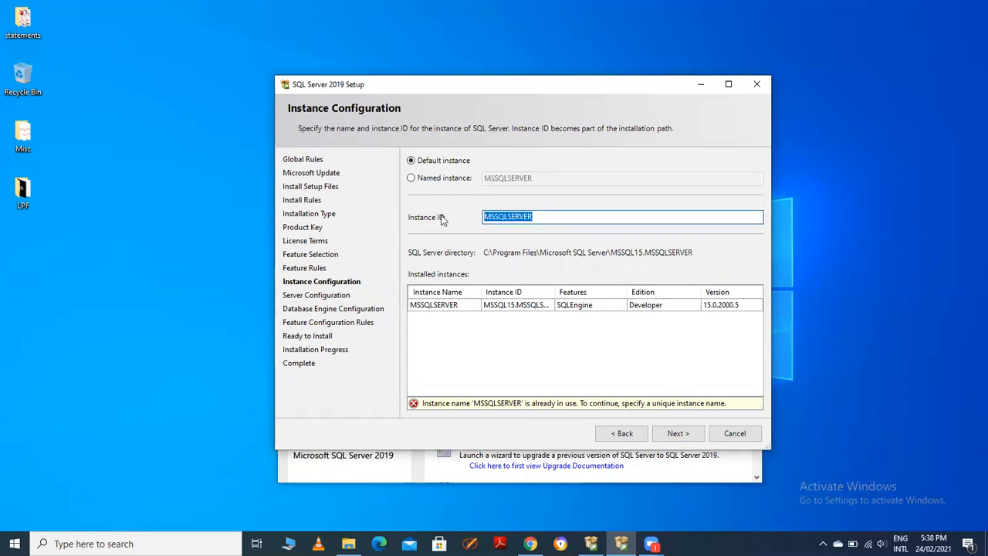
{"action": "type", "text": "SQL"}
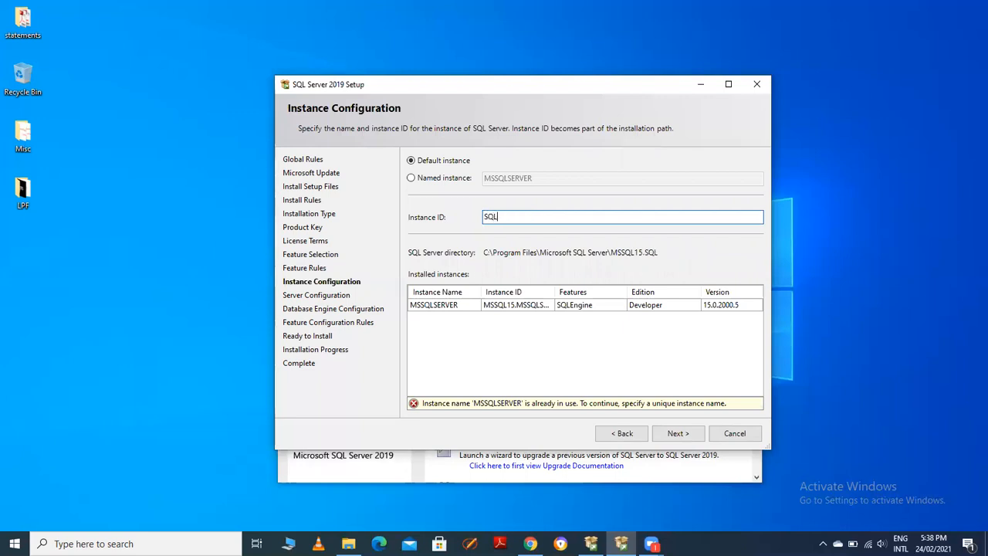
{"action": "type", "text": " Server 2019"}
{"action": "left_click", "coordinate": [684, 432]}
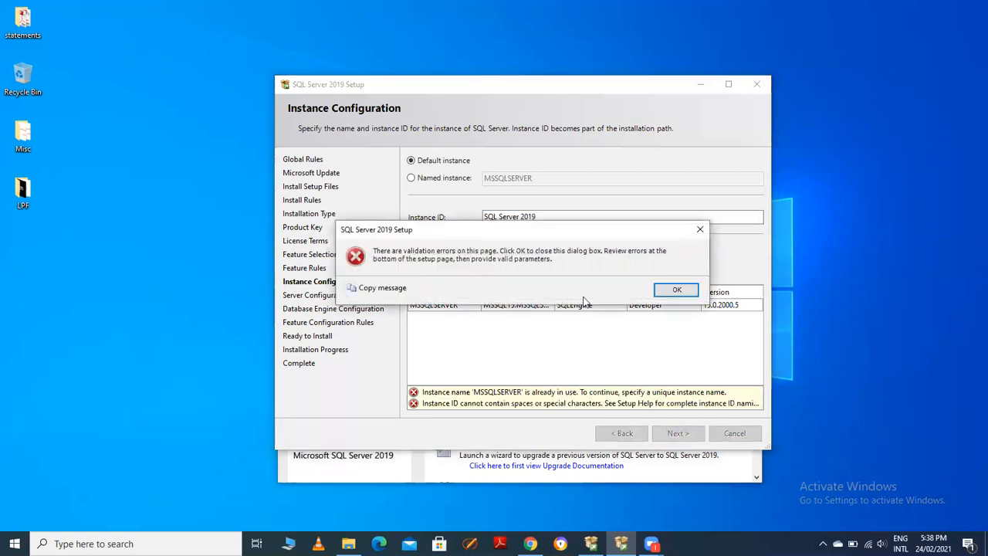
{"action": "left_click", "coordinate": [679, 290]}
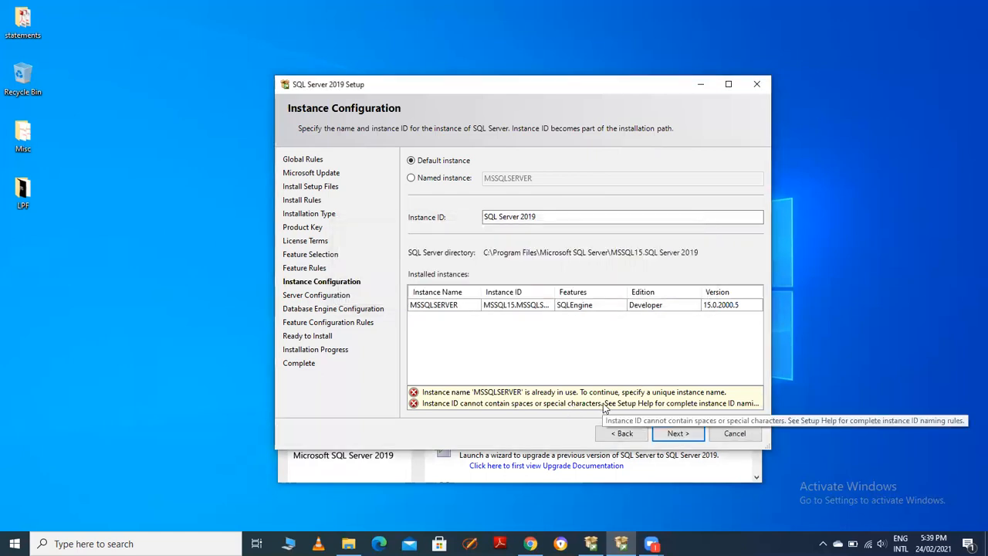
Step: Remove the spaces from the instance ID so it reads SQLServer2019, and try to continue
{"action": "left_click", "coordinate": [501, 217]}
{"action": "key", "text": "BackSpace"}
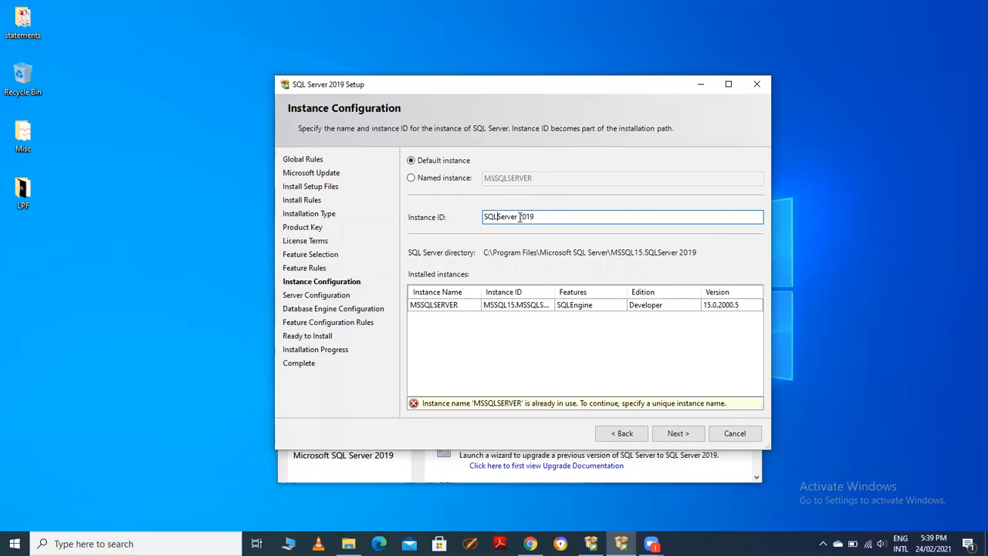
{"action": "left_click", "coordinate": [519, 217]}
{"action": "key", "text": "BackSpace"}
{"action": "left_click", "coordinate": [677, 436]}
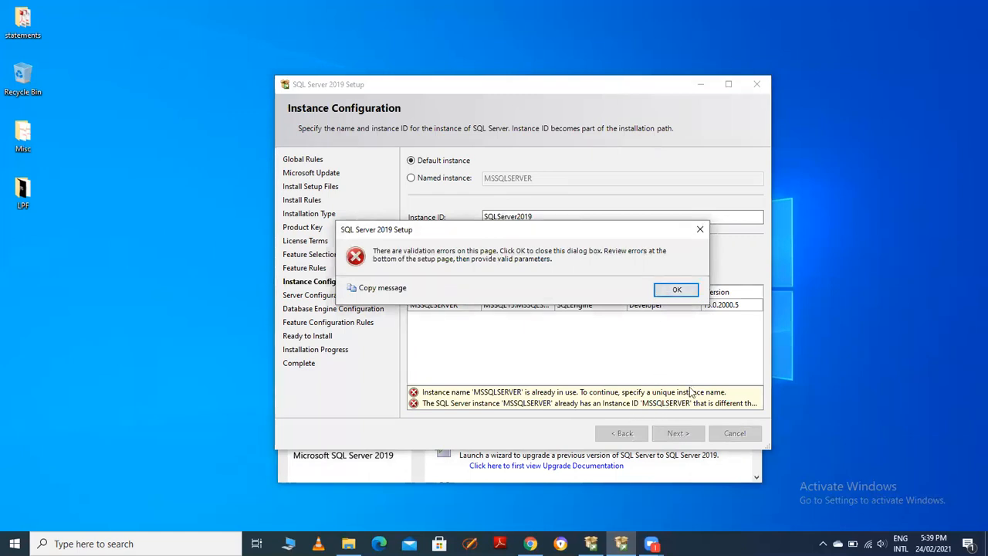
{"action": "left_click", "coordinate": [677, 290]}
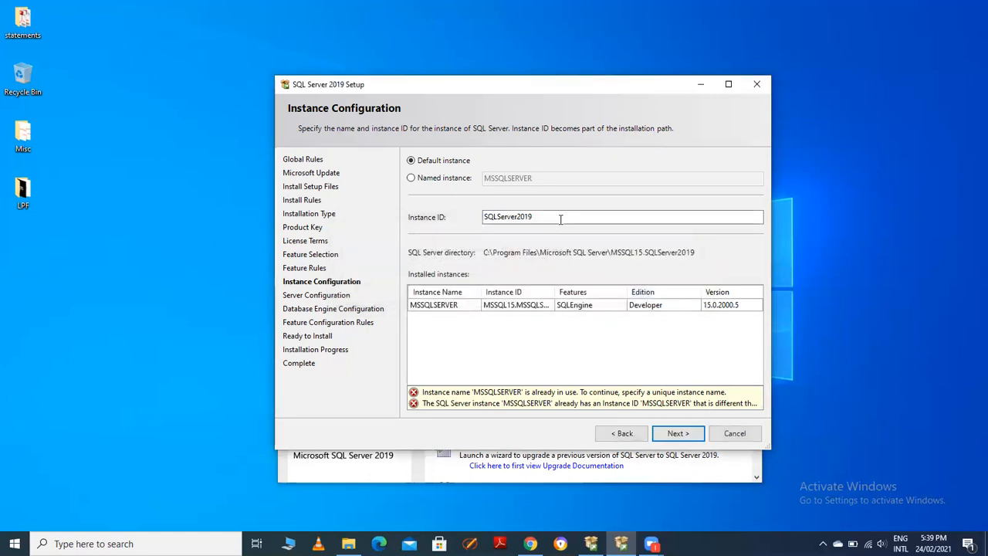
Step: Shorten the instance ID to SQLServer and try to continue
{"action": "left_click_drag", "start_coordinate": [552, 217], "coordinate": [520, 217]}
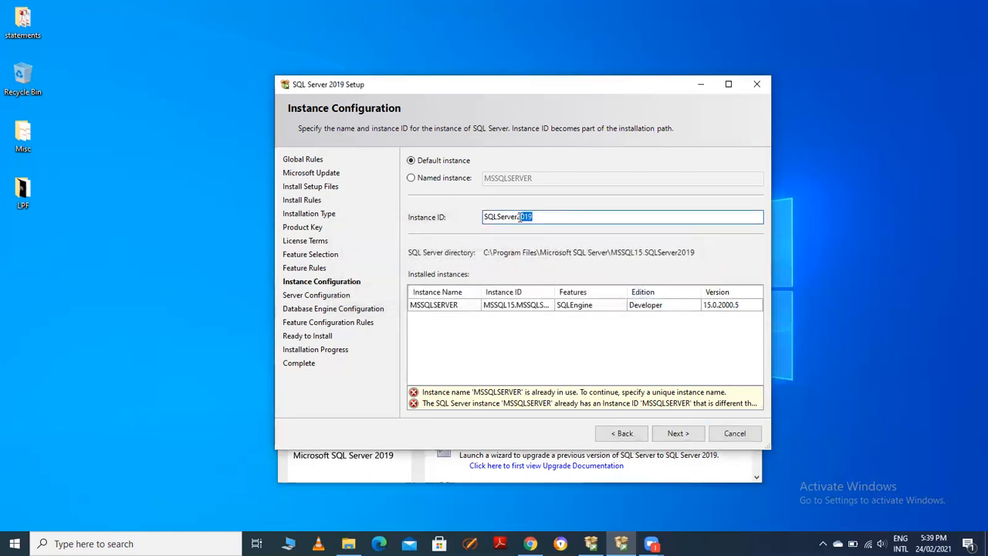
{"action": "key", "text": "BackSpace"}
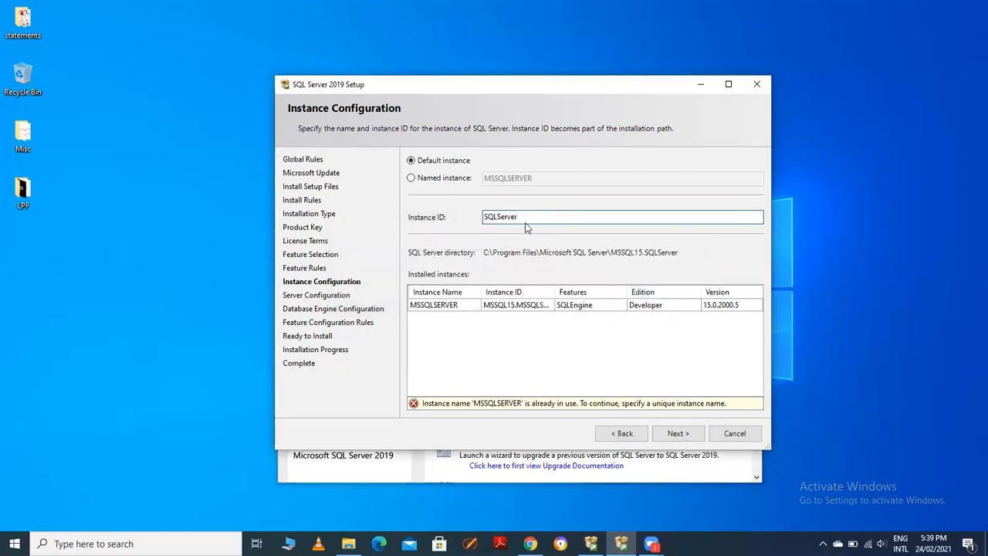
{"action": "left_click", "coordinate": [678, 433]}
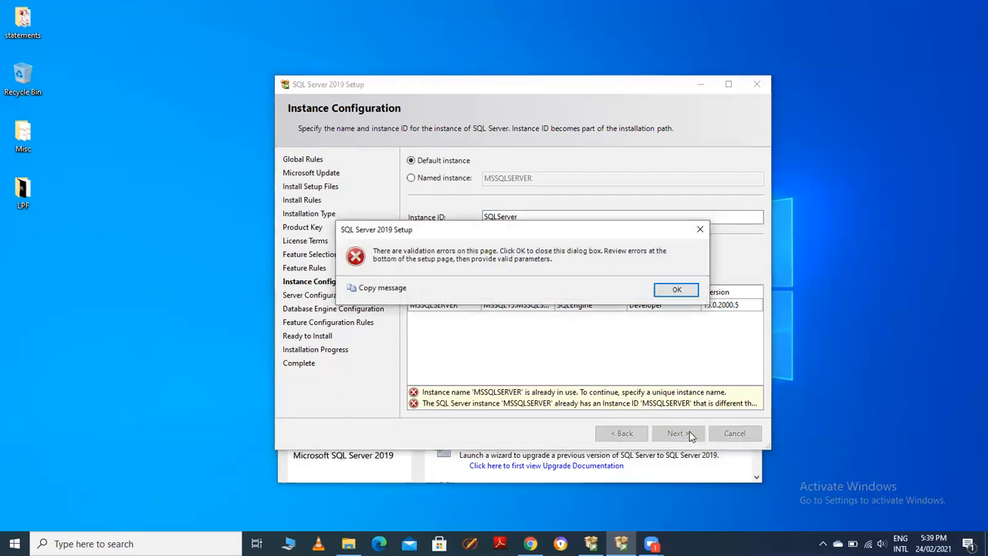
{"action": "left_click", "coordinate": [676, 289]}
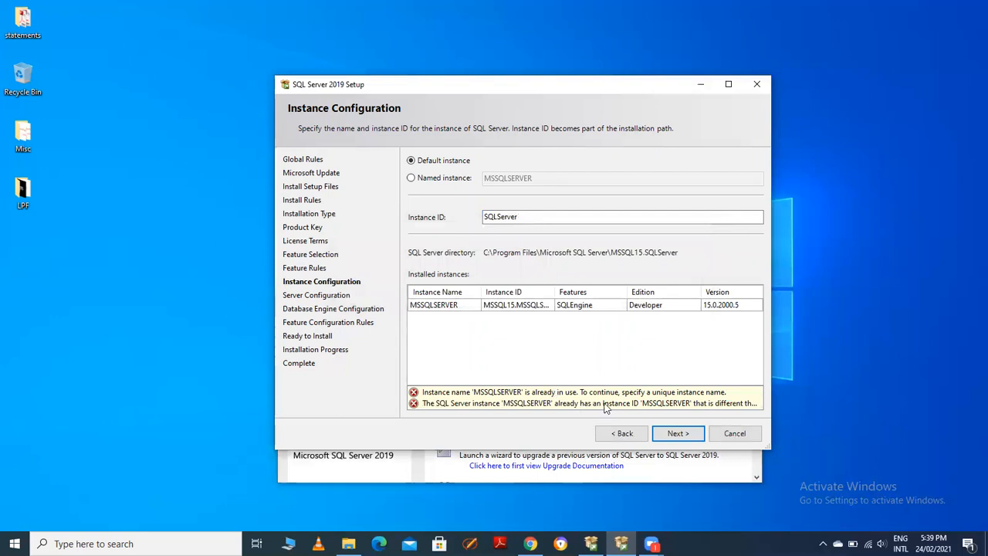
Step: Try to continue with the instance ID MSSSQLServer, and correct the ID to MSSQLServer
{"action": "left_click", "coordinate": [528, 217]}
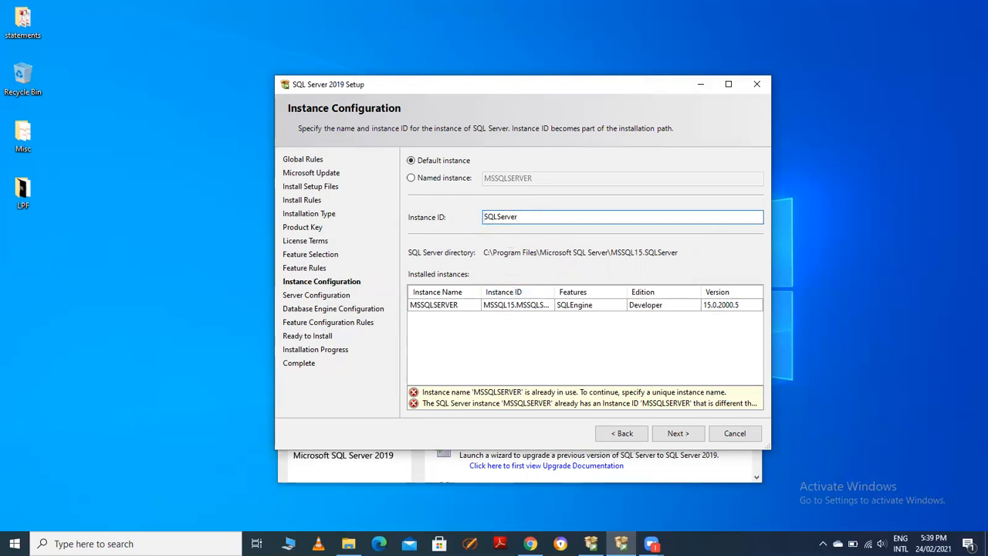
{"action": "type", "text": "MSS"}
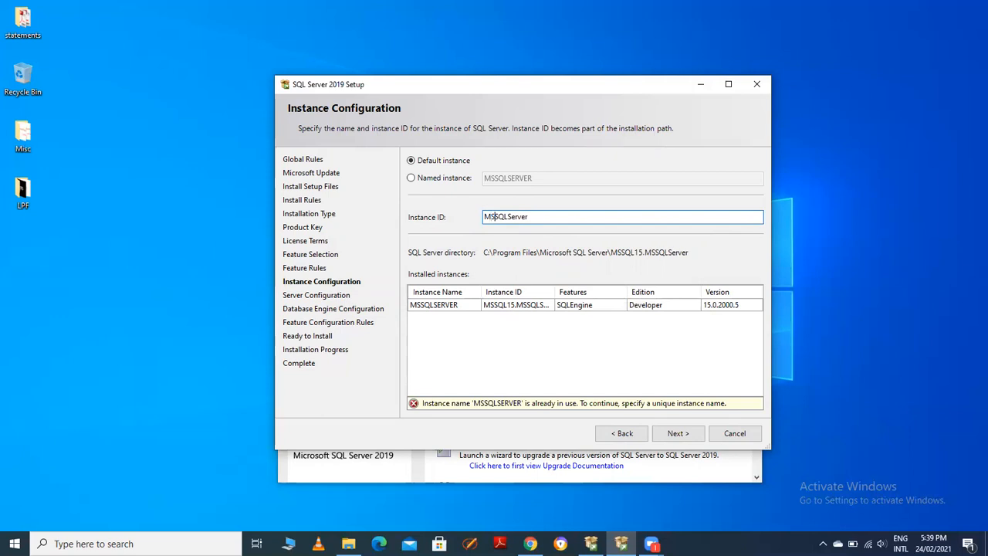
{"action": "left_click", "coordinate": [678, 434]}
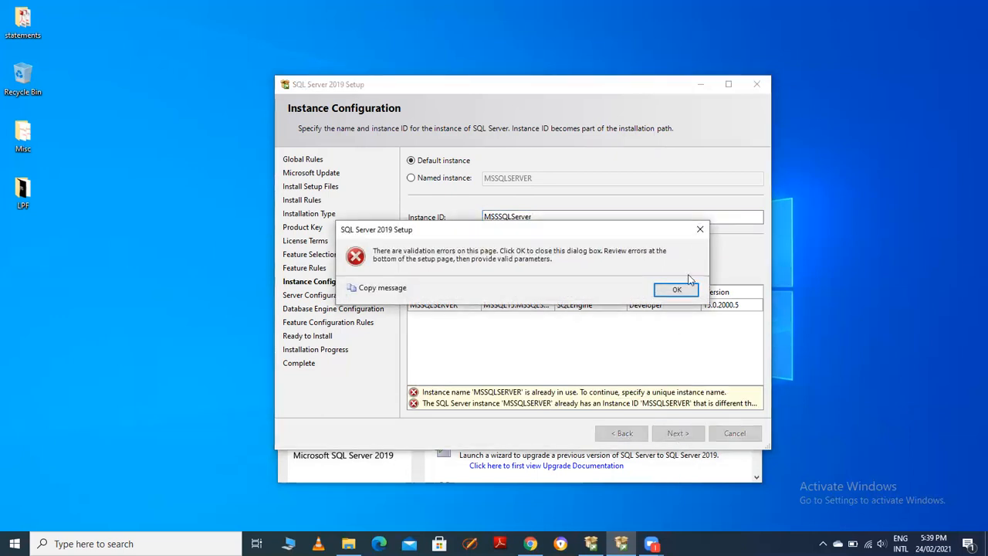
{"action": "left_click", "coordinate": [669, 291]}
{"action": "left_click", "coordinate": [498, 216]}
{"action": "key", "text": "BackSpace"}
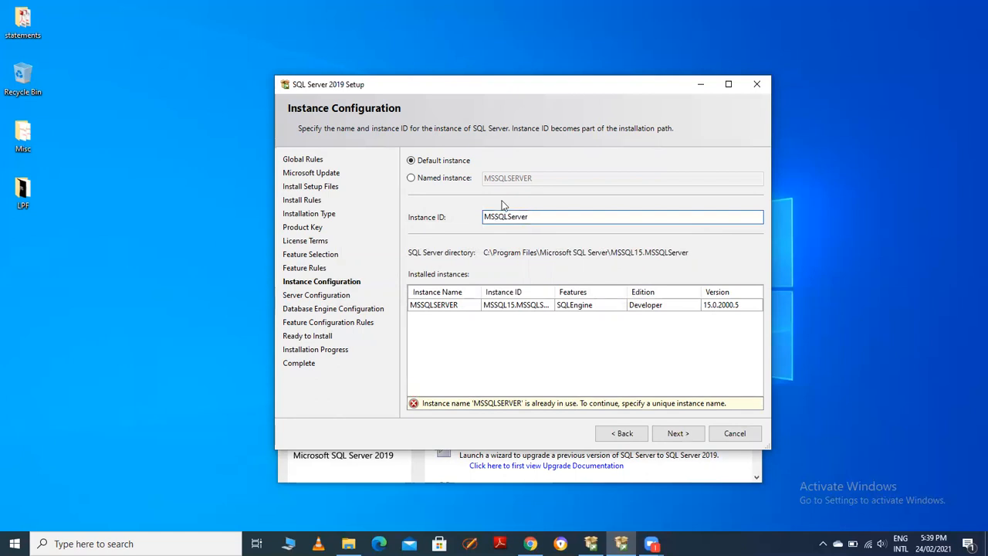
Step: Choose a named instance called MSSQLServer2019 and continue to the server configuration
{"action": "left_click", "coordinate": [411, 178]}
{"action": "type", "text": "MSSQLServer2019"}
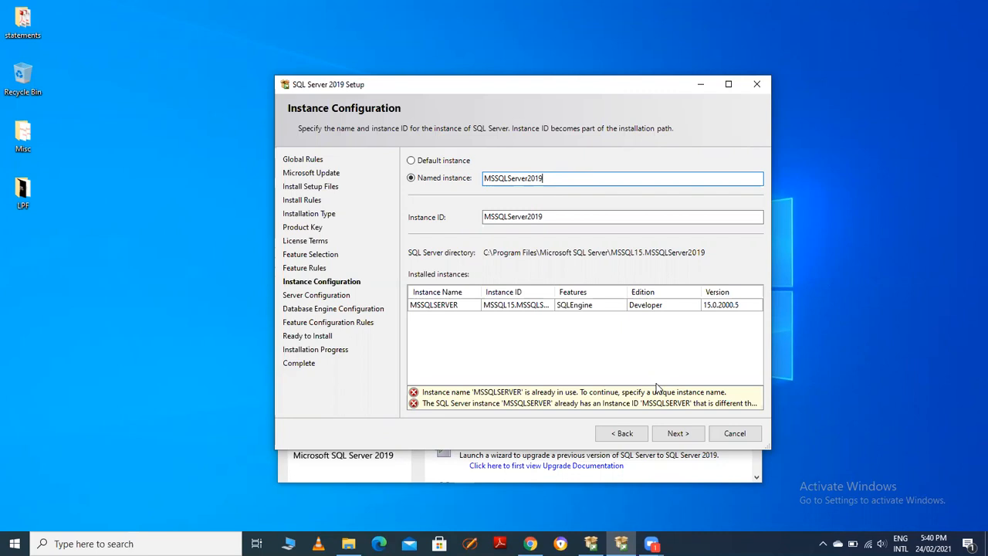
{"action": "left_click", "coordinate": [677, 434]}
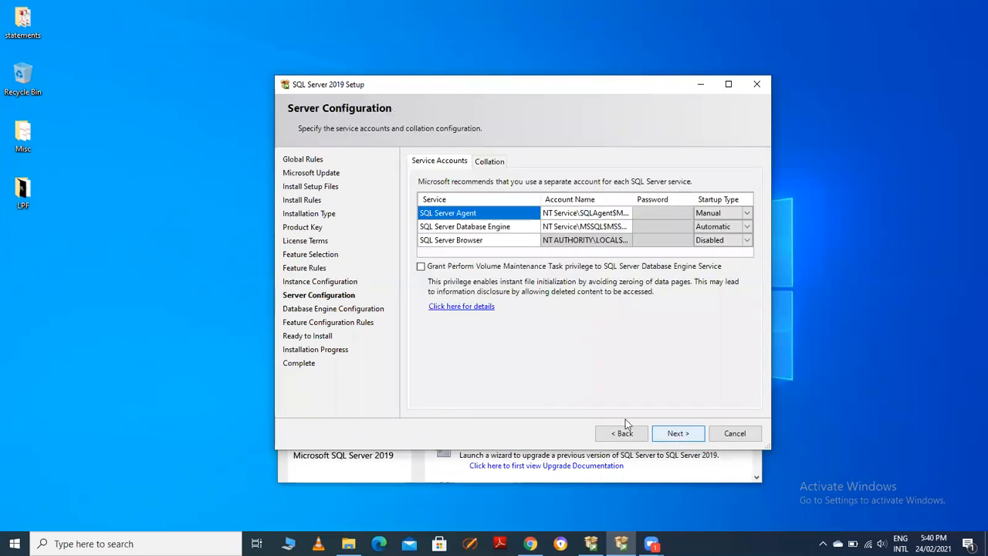
Step: Keep the default service accounts and startup types, and continue to the database engine configuration
{"action": "left_click", "coordinate": [518, 228]}
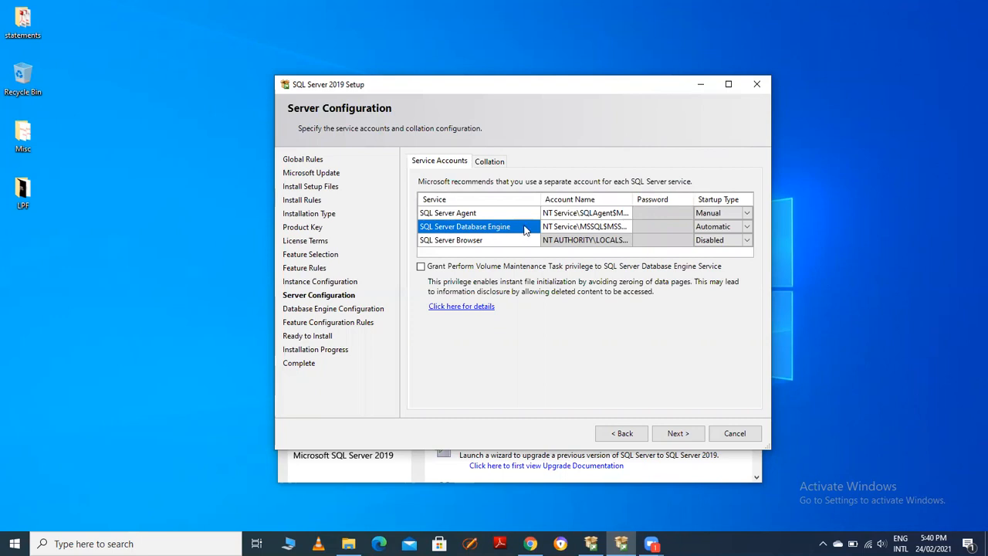
{"action": "left_click", "coordinate": [710, 228]}
{"action": "left_click", "coordinate": [678, 434]}
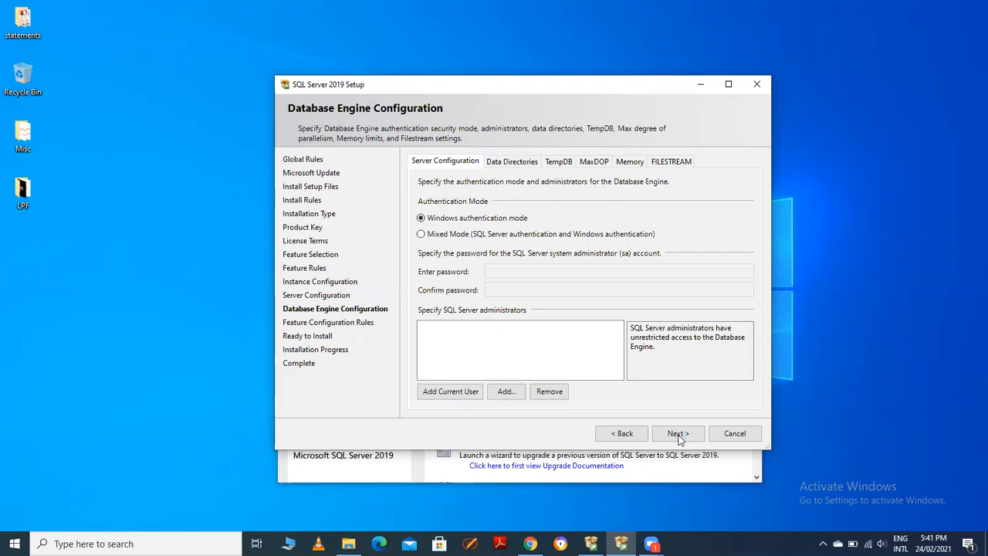
Step: Try to continue with Windows authentication mode and no administrator, and switch the authentication to Mixed Mode and back
{"action": "left_click", "coordinate": [677, 434]}
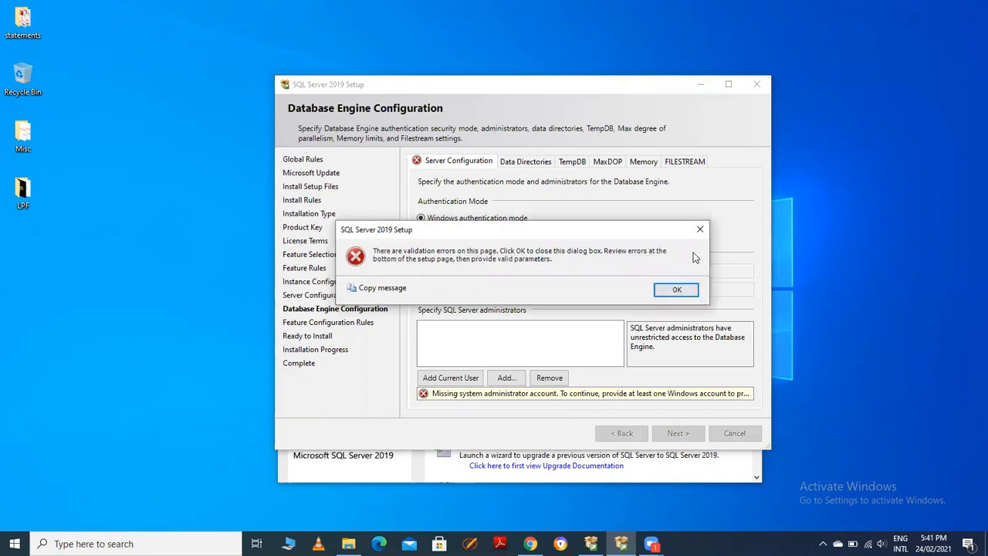
{"action": "left_click", "coordinate": [677, 290]}
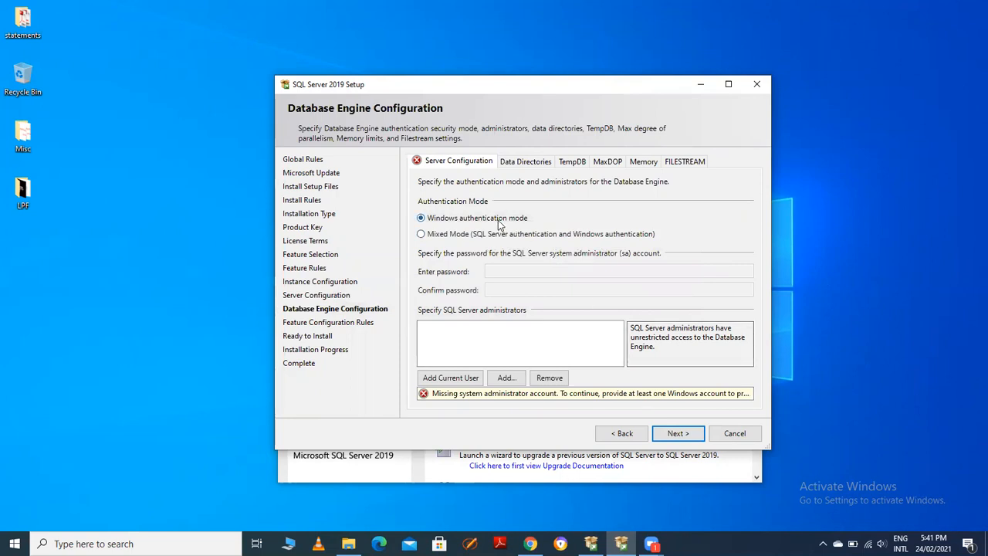
{"action": "left_click", "coordinate": [429, 234]}
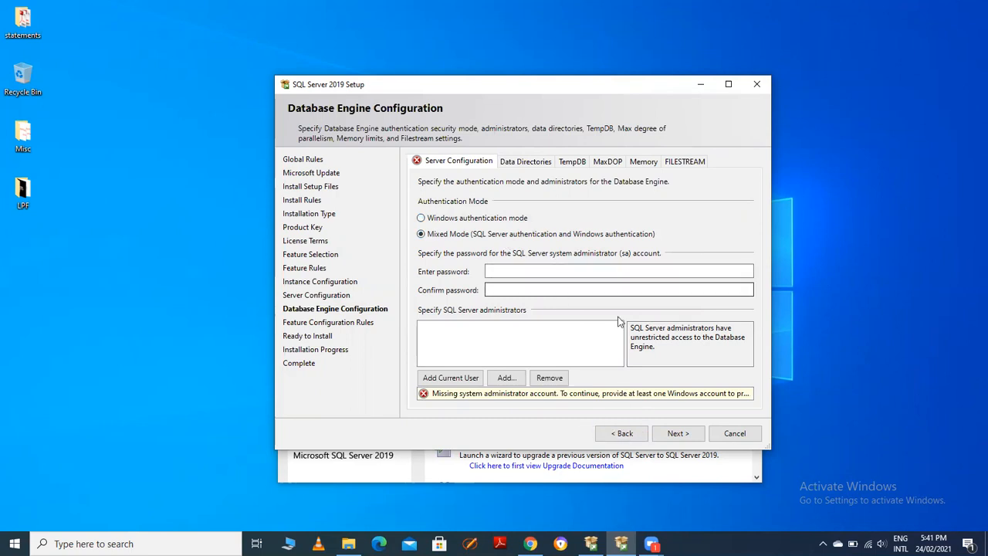
{"action": "left_click", "coordinate": [502, 217]}
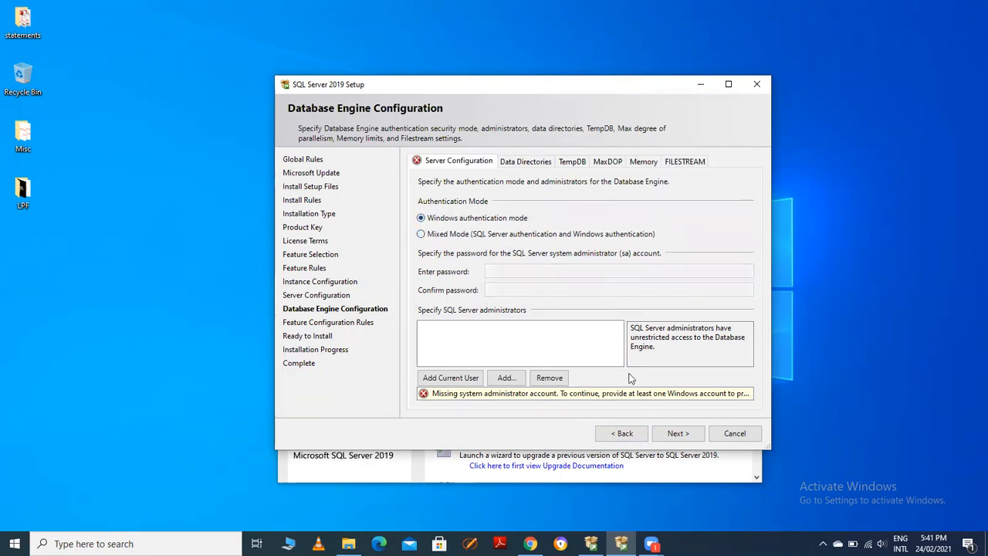
Step: Look through the database engine's data directories, TempDB, MaxDOP, memory and FILESTREAM settings, and return to the authentication settings
{"action": "left_click", "coordinate": [522, 163]}
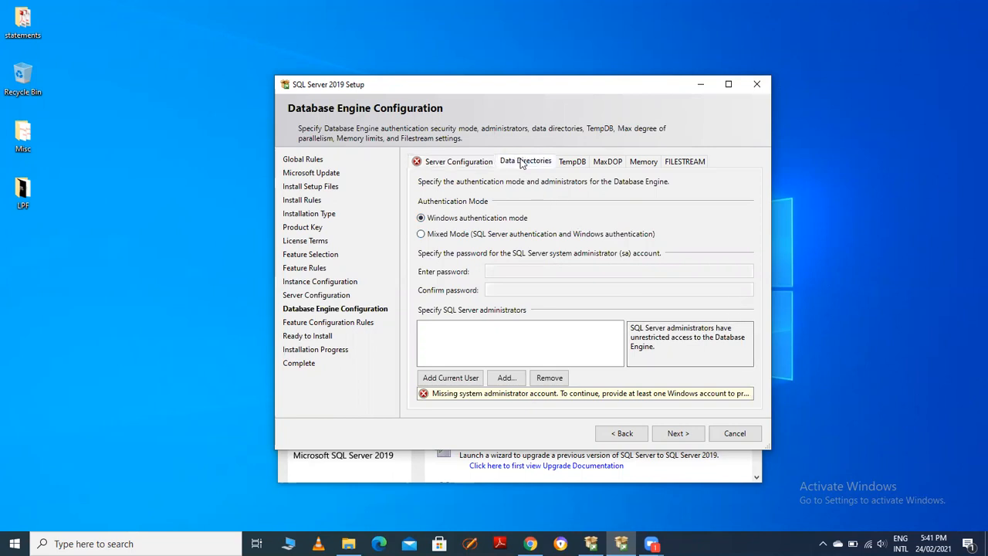
{"action": "left_click", "coordinate": [573, 163]}
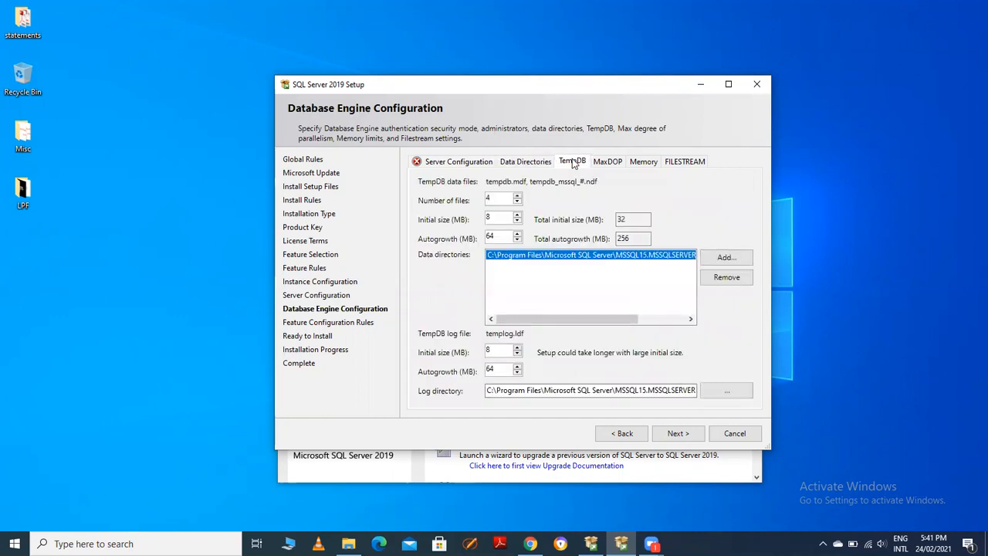
{"action": "left_click", "coordinate": [606, 163]}
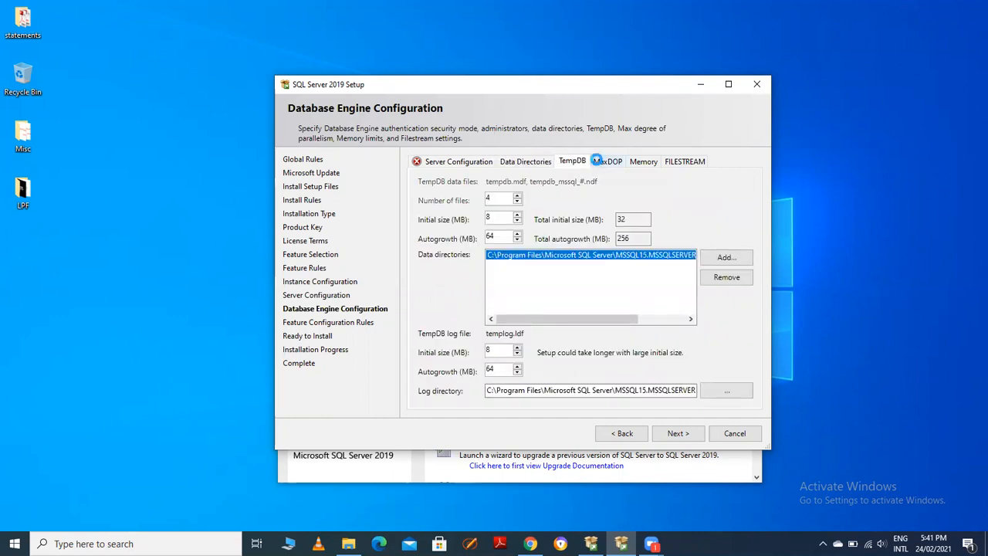
{"action": "left_click", "coordinate": [641, 163]}
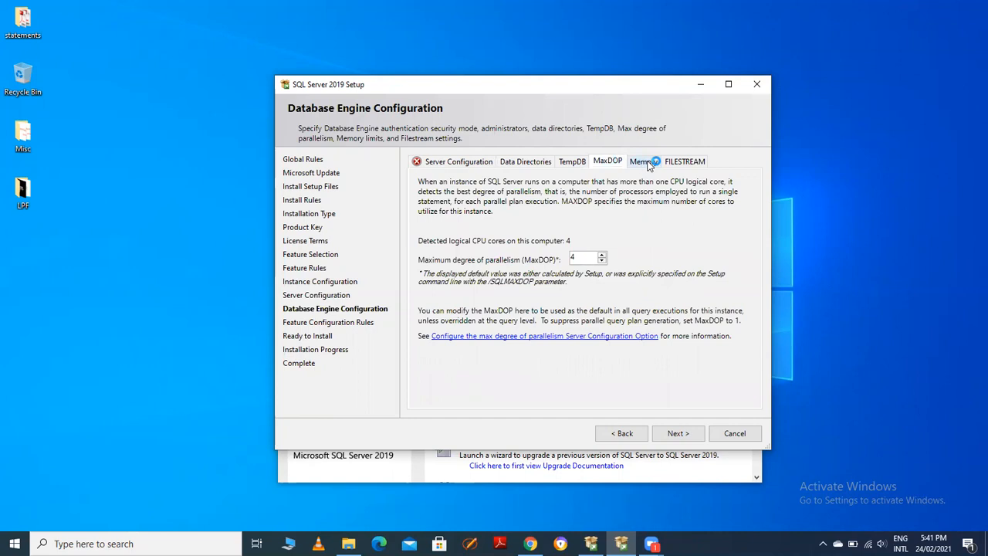
{"action": "left_click", "coordinate": [693, 163]}
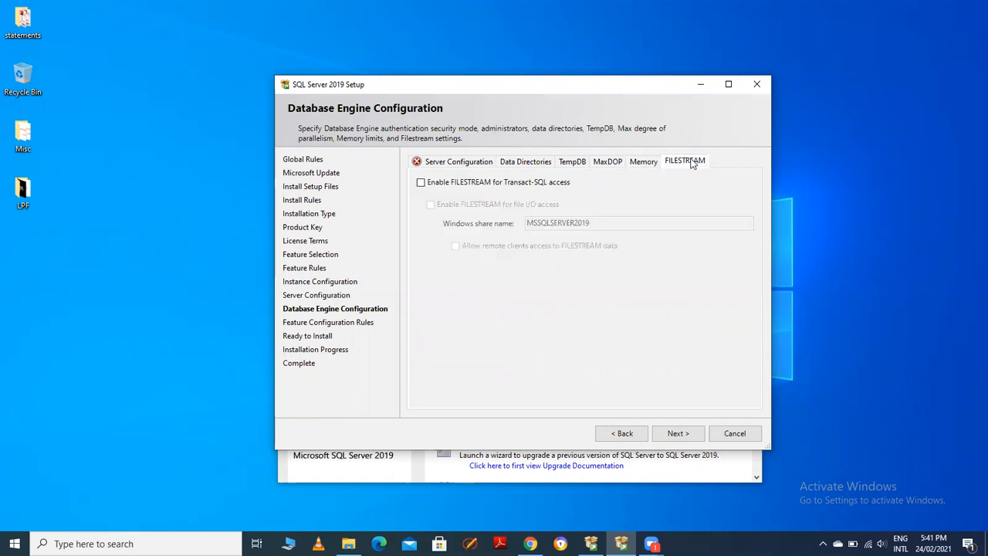
{"action": "left_click", "coordinate": [511, 168]}
{"action": "left_click", "coordinate": [488, 163]}
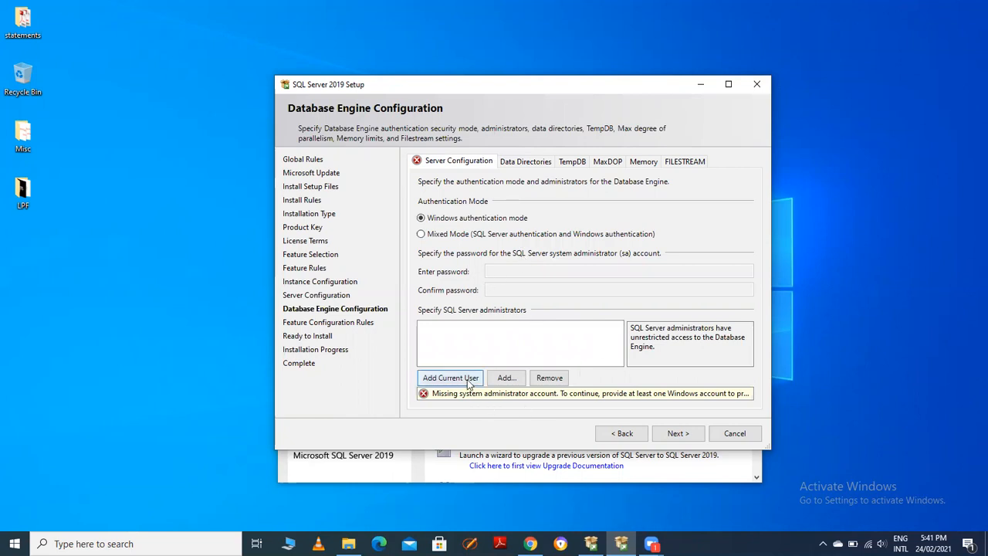
Step: Try again to continue in Windows authentication mode without specifying a SQL Server administrator
{"action": "left_click", "coordinate": [723, 345]}
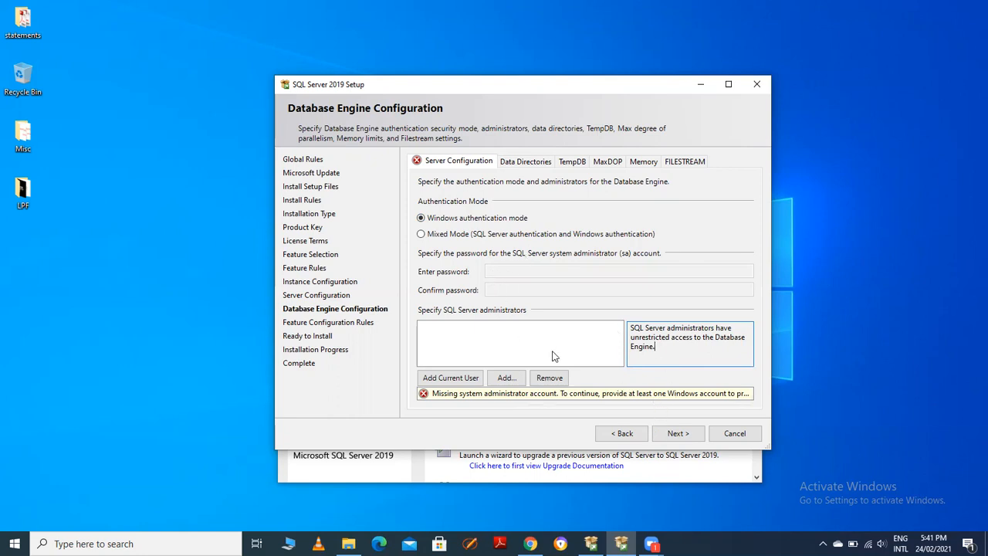
{"action": "left_click", "coordinate": [671, 433]}
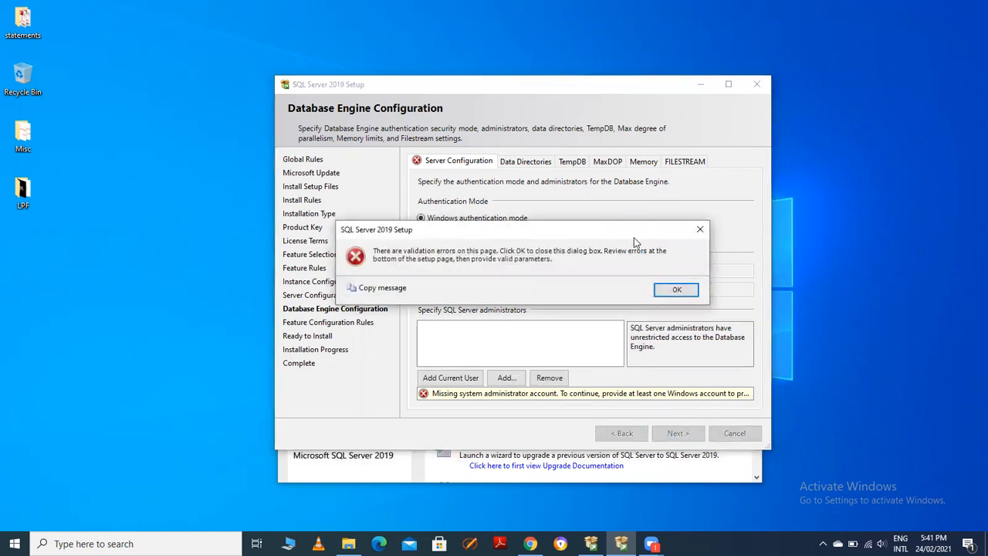
{"action": "left_click", "coordinate": [701, 229]}
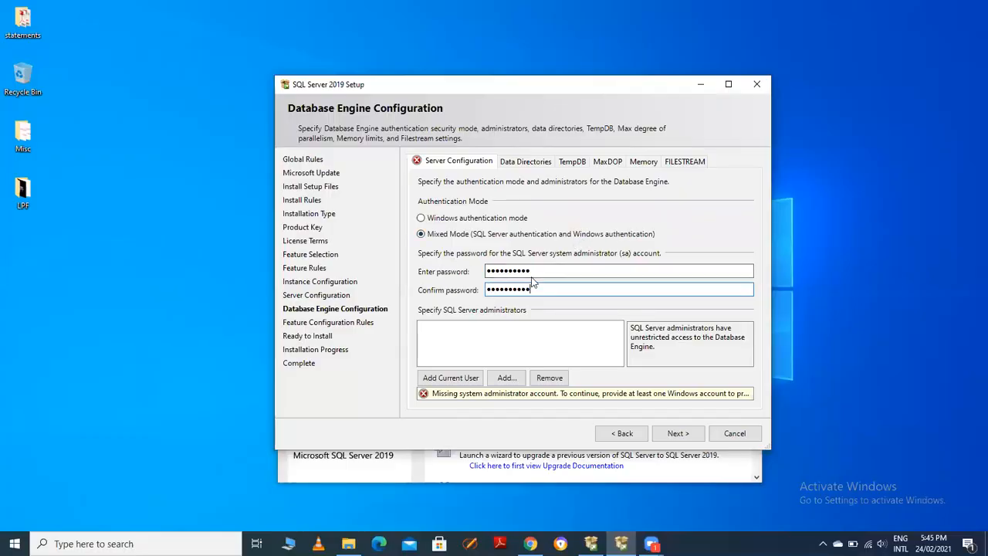
Step: Add the current user as a SQL Server administrator and continue to the Ready to Install summary
{"action": "left_click", "coordinate": [672, 433]}
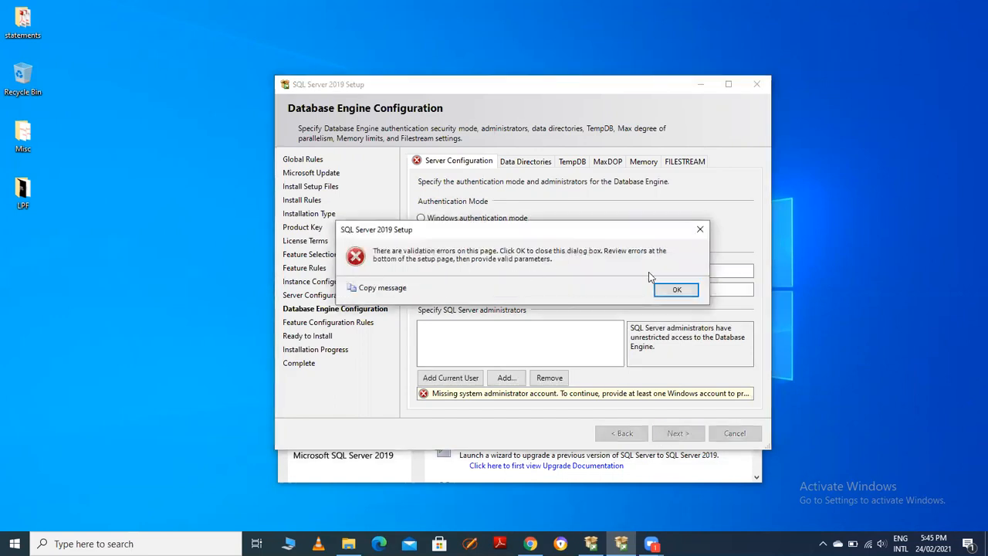
{"action": "left_click", "coordinate": [675, 289]}
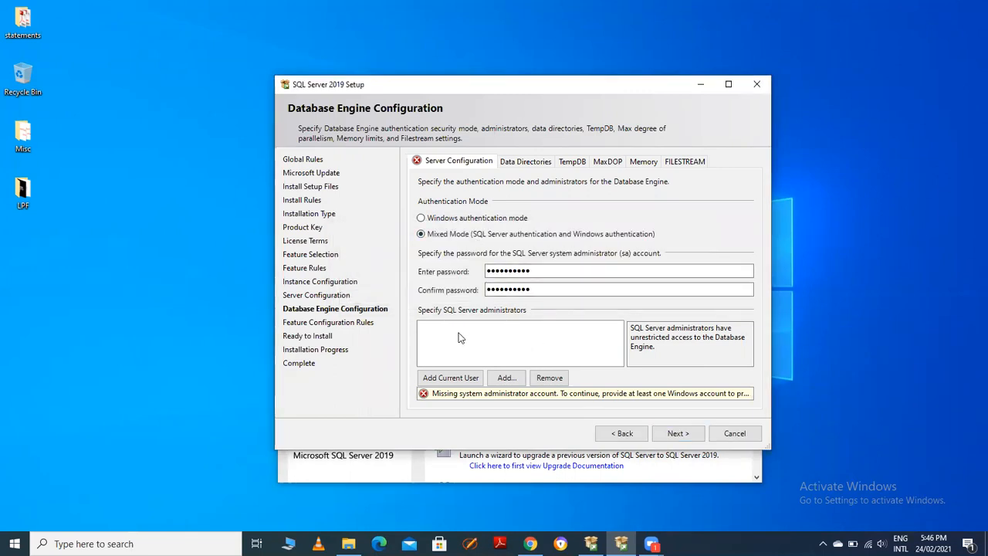
{"action": "left_click", "coordinate": [471, 378]}
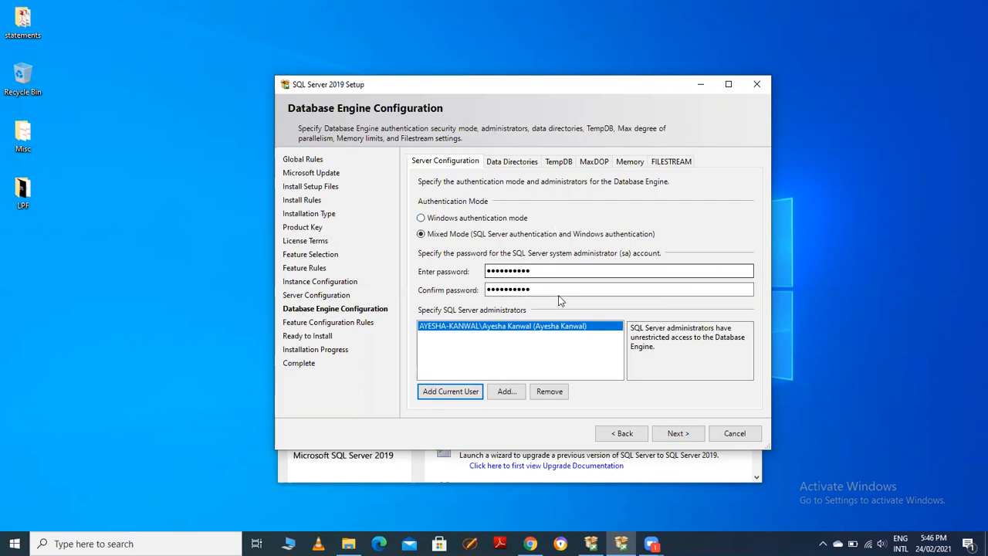
{"action": "left_click", "coordinate": [676, 434]}
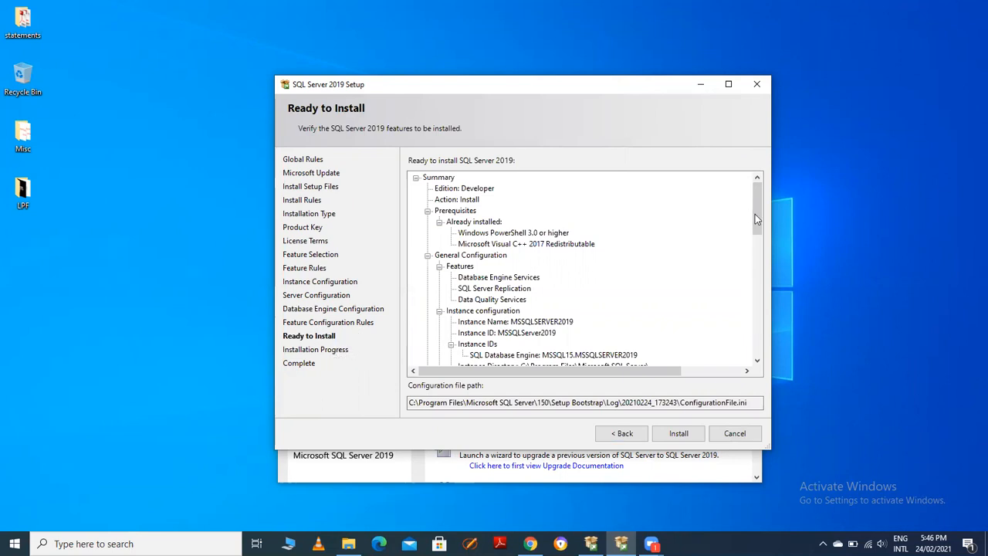
Step: Review the summary of features and instance settings, and start the installation
{"action": "left_click_drag", "start_coordinate": [760, 210], "coordinate": [742, 144]}
{"action": "left_click", "coordinate": [684, 436]}
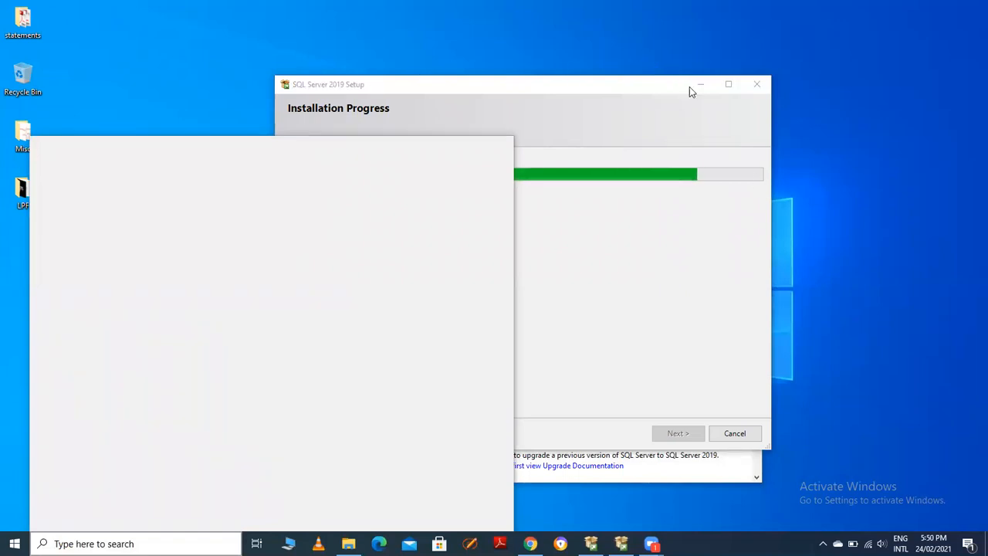
{"action": "left_click", "coordinate": [659, 91]}
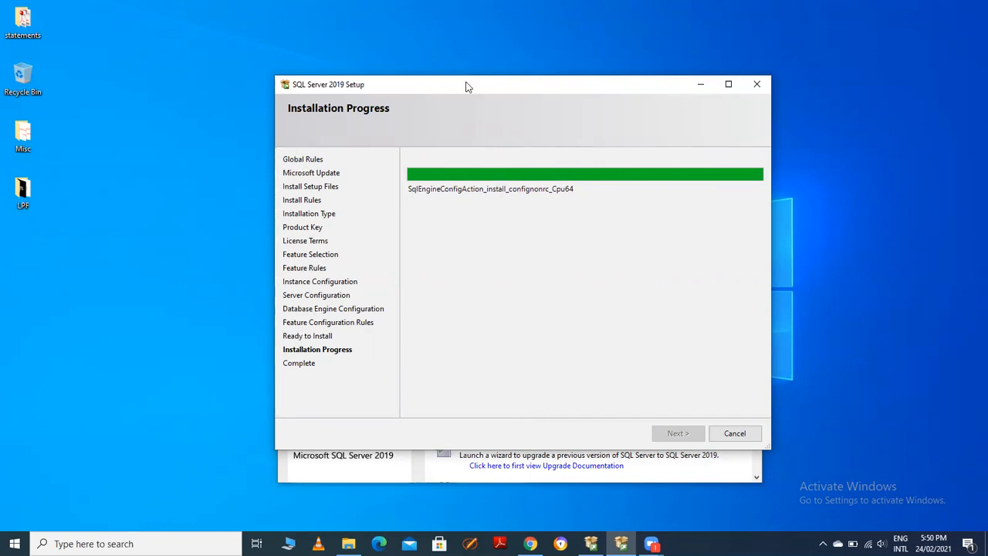
{"action": "left_click_drag", "start_coordinate": [467, 87], "coordinate": [519, 81]}
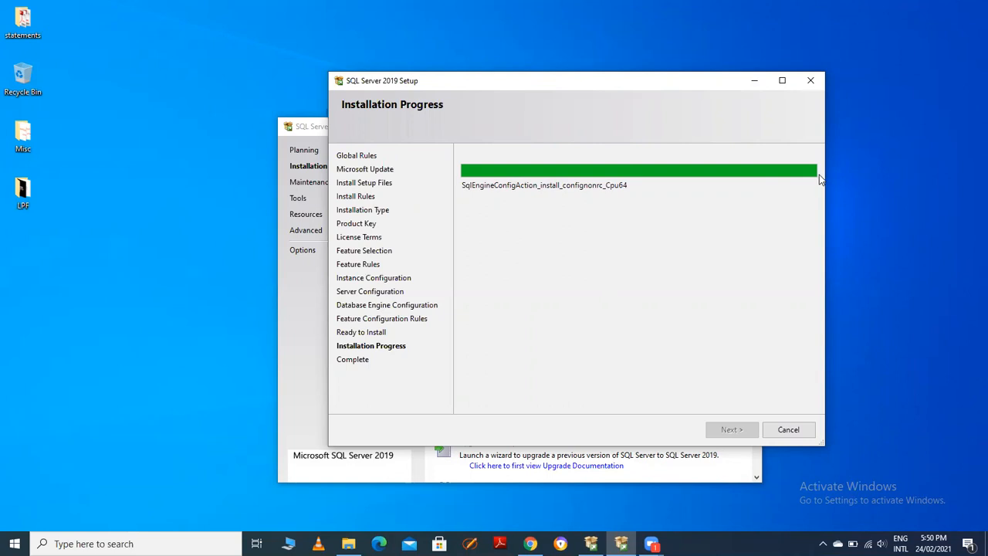
{"action": "left_click_drag", "start_coordinate": [829, 172], "coordinate": [943, 162]}
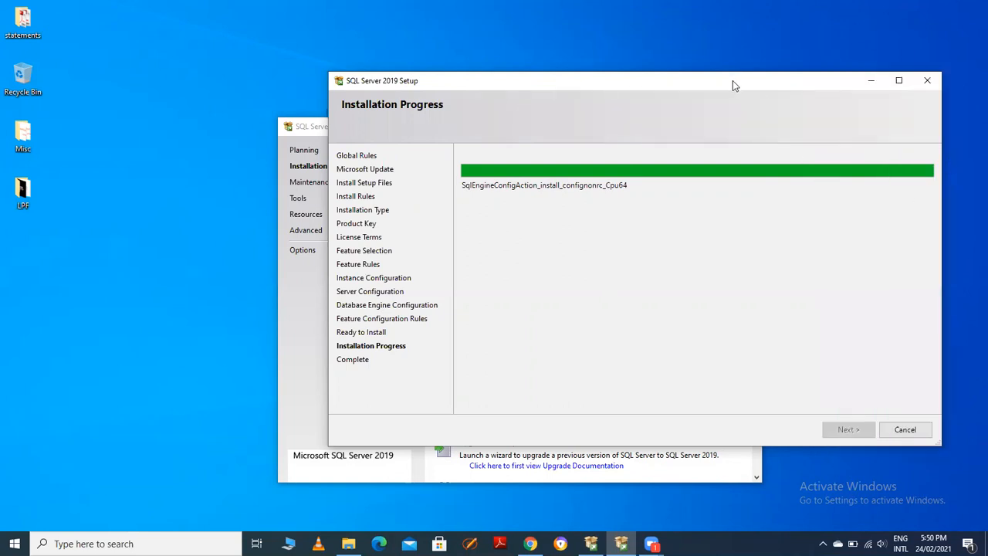
{"action": "left_click_drag", "start_coordinate": [733, 80], "coordinate": [599, 84]}
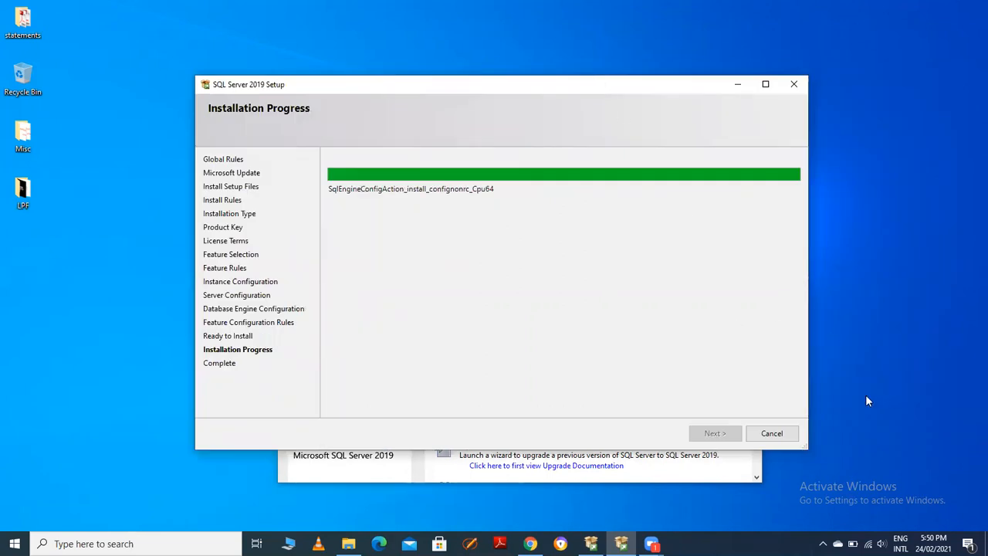